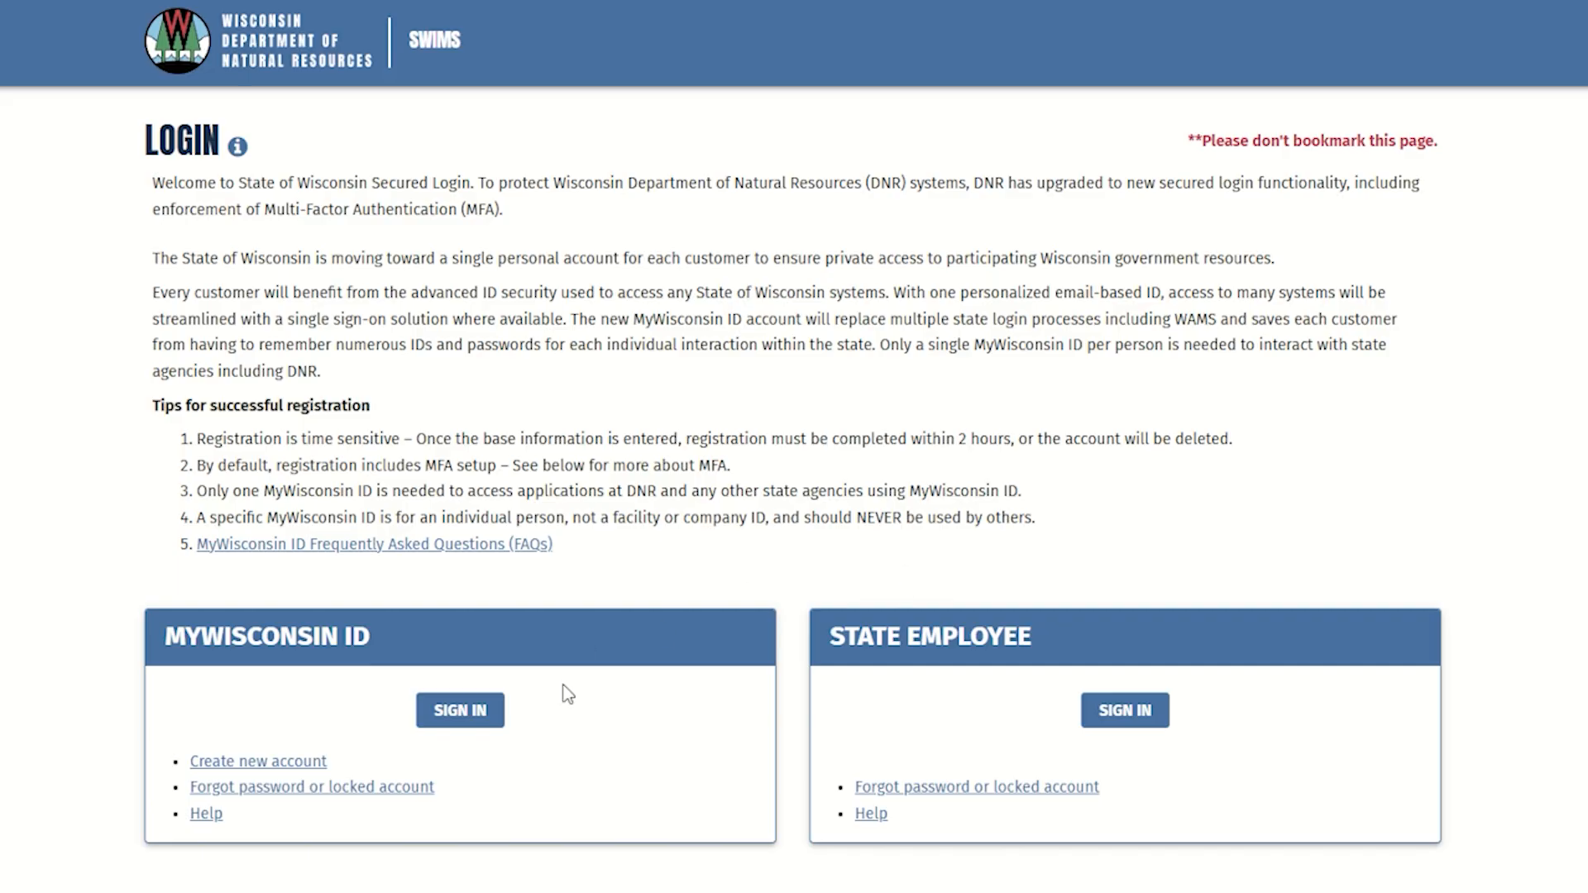
Sign in to MyWisconsin ID with the account e-mail and password.
{"action": "left_click", "coordinate": [459, 713]}
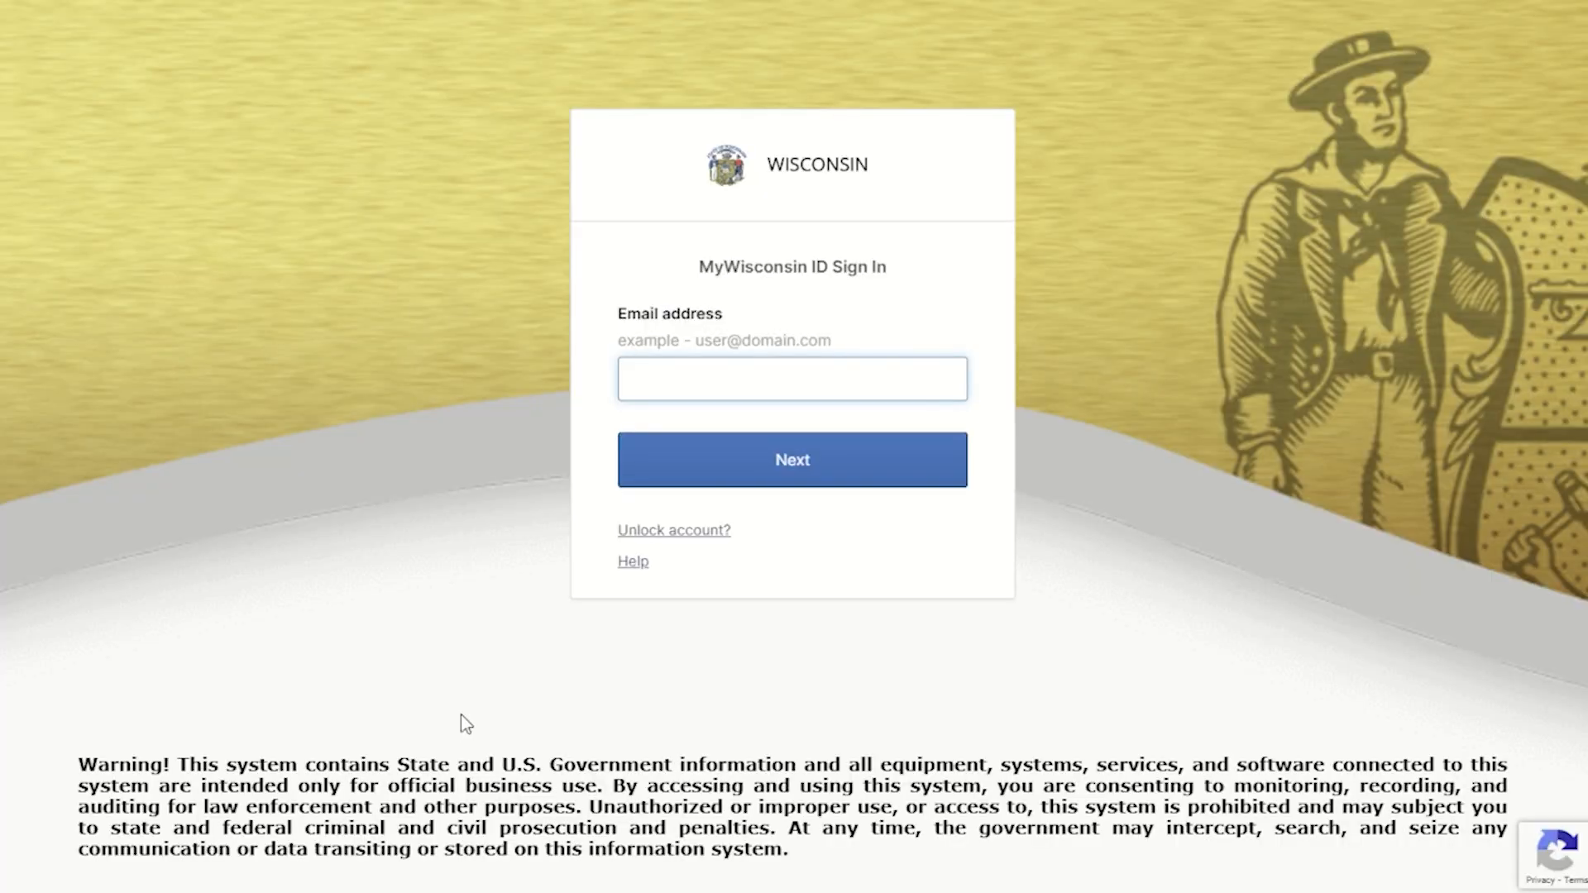
{"action": "left_click", "coordinate": [704, 375]}
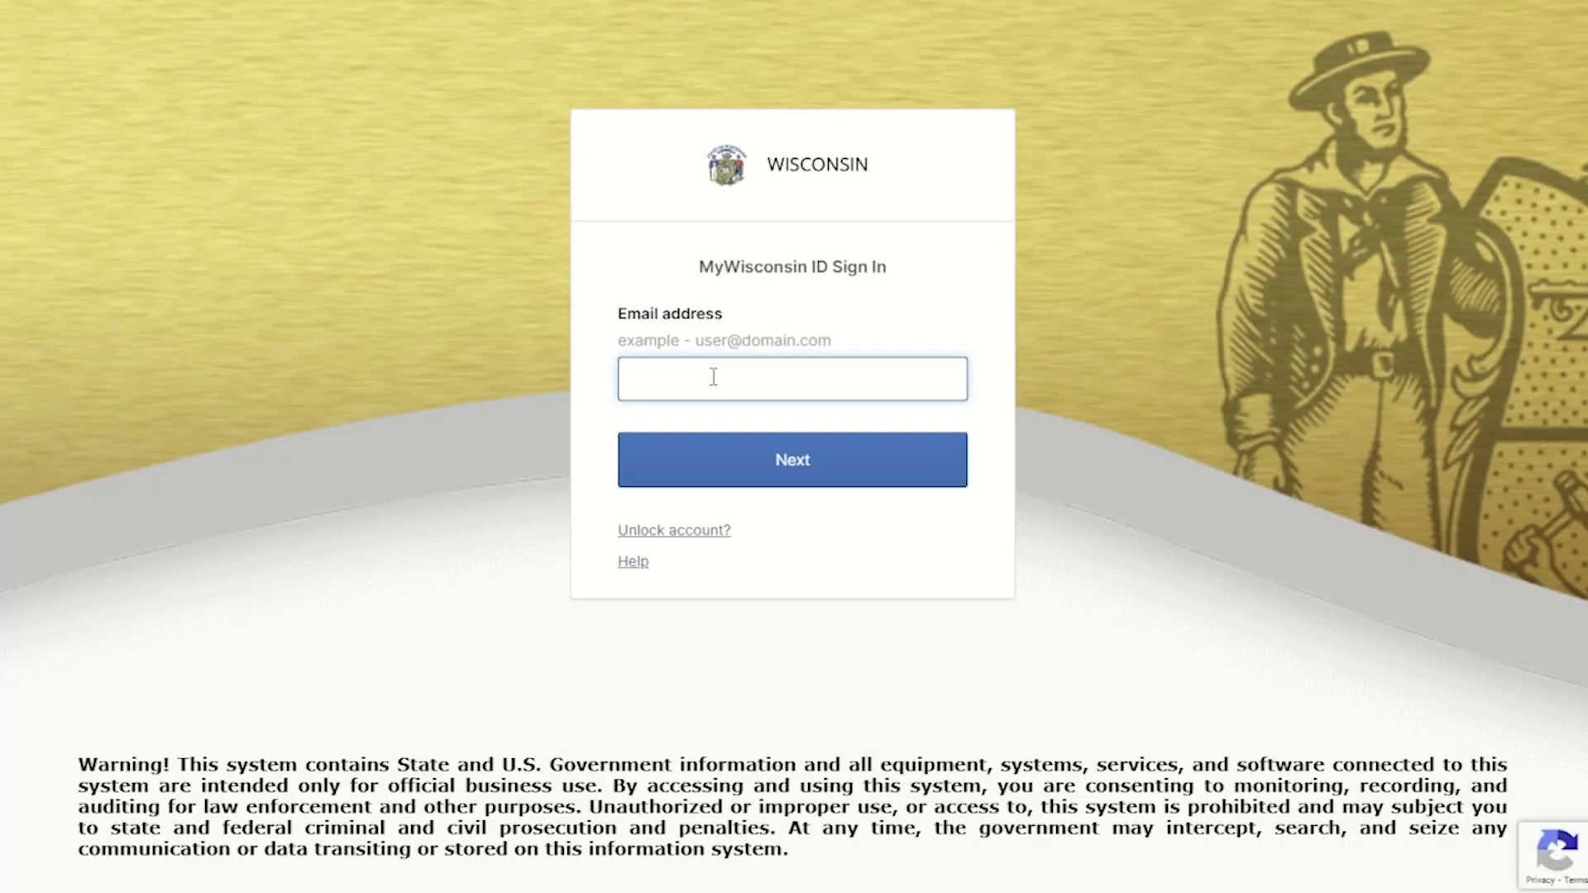
{"action": "left_click", "coordinate": [787, 448]}
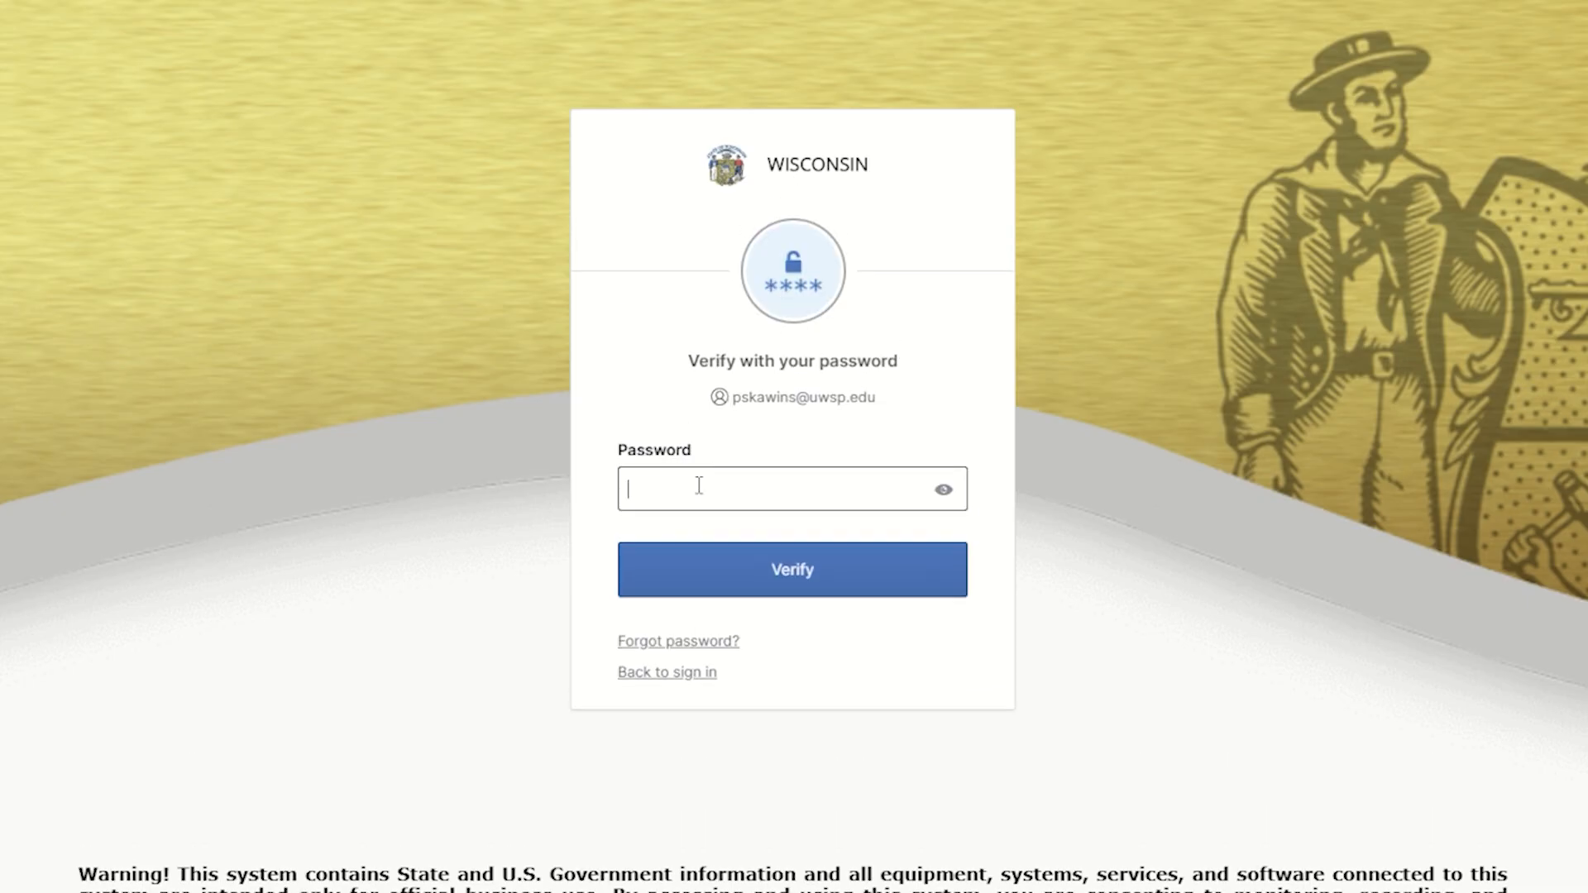
{"action": "type", "text": "•••••••••••"}
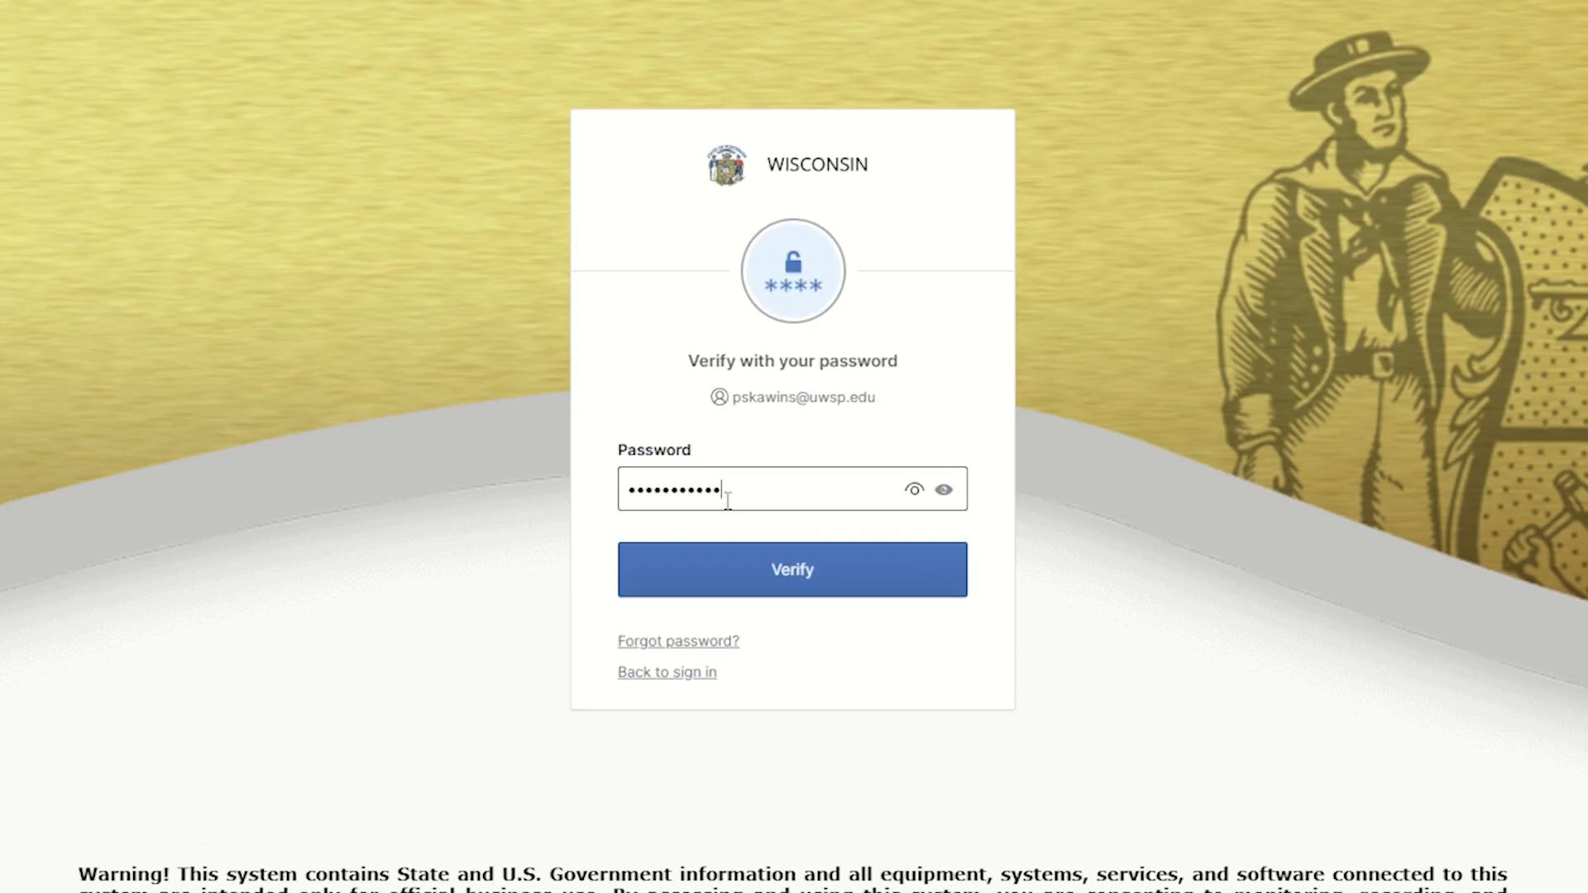
{"action": "left_click", "coordinate": [785, 568]}
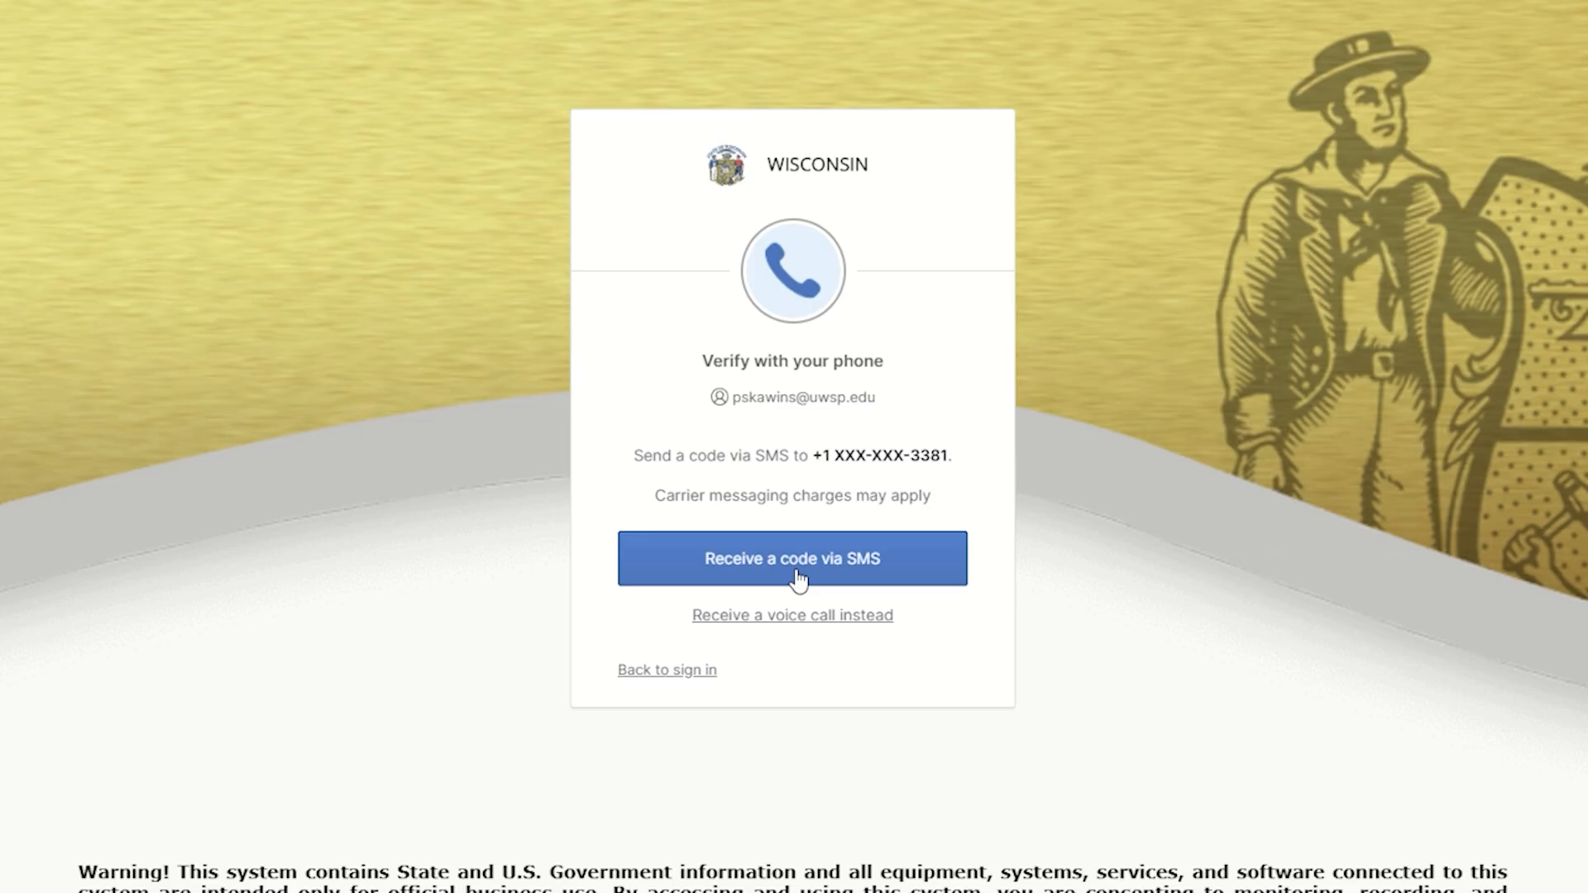
Complete verification with the code sent by text message.
{"action": "left_click", "coordinate": [796, 570]}
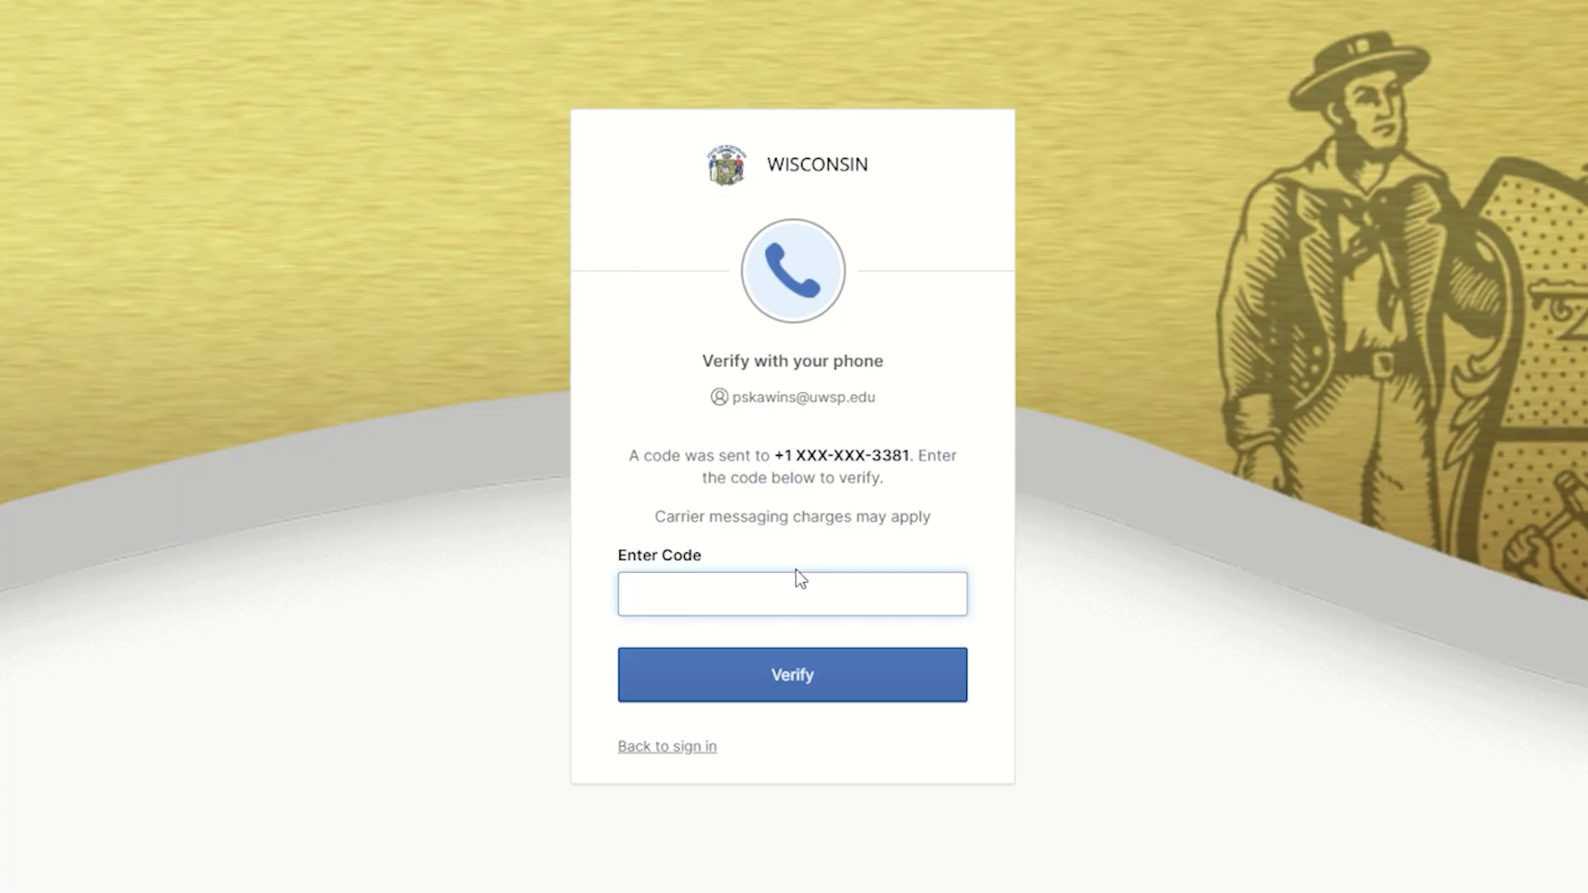
{"action": "left_click", "coordinate": [712, 597]}
{"action": "key", "text": "Return"}
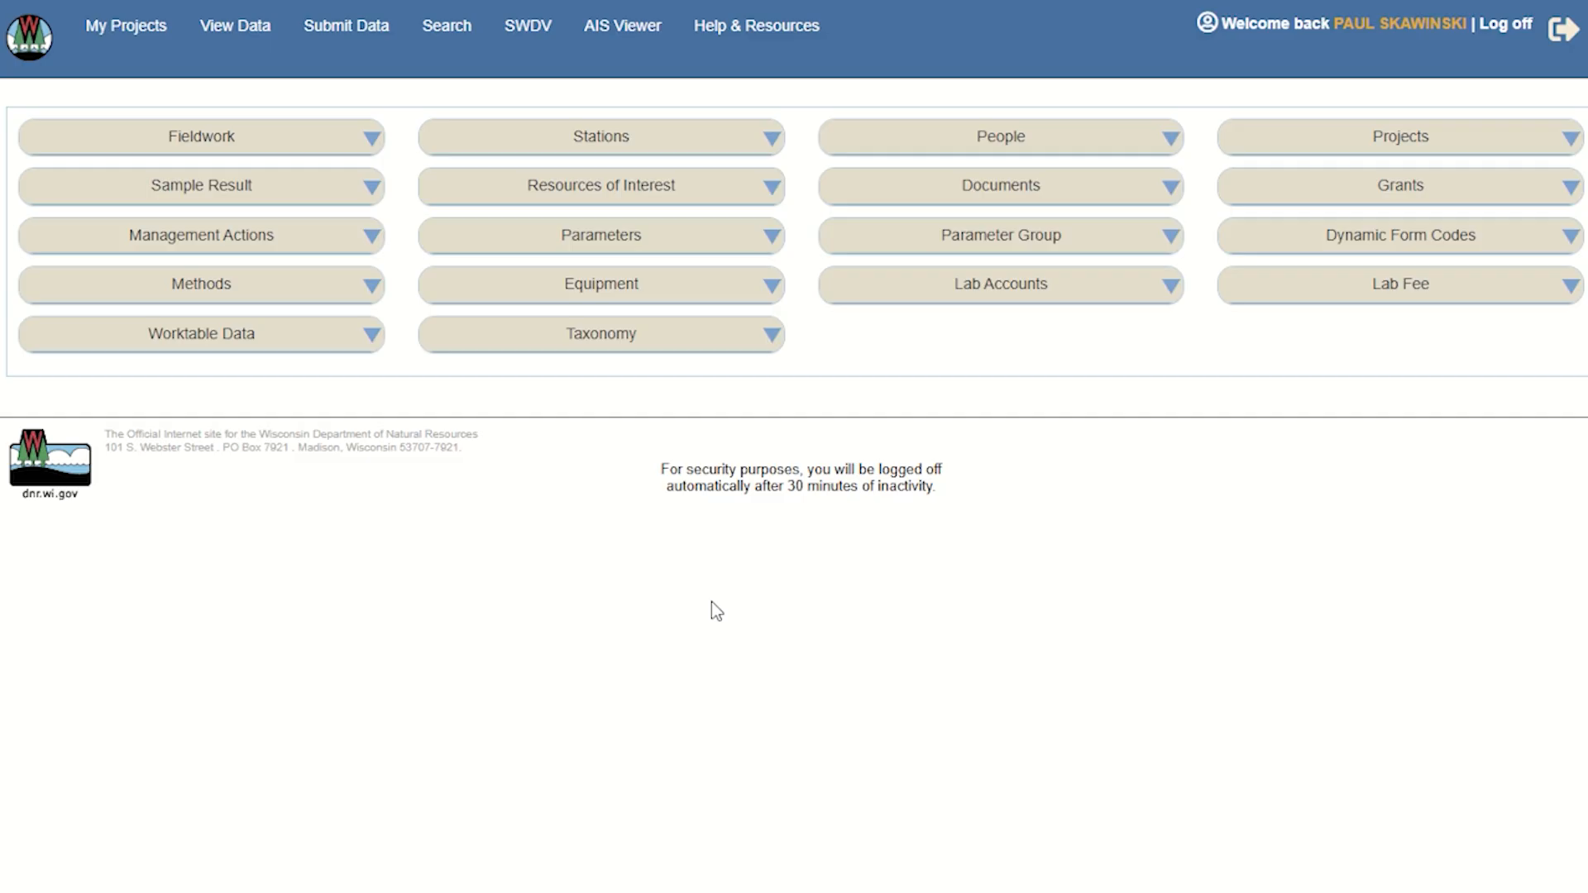
Start a new monitoring data entry from the Submit Data page.
{"action": "left_click", "coordinate": [285, 139]}
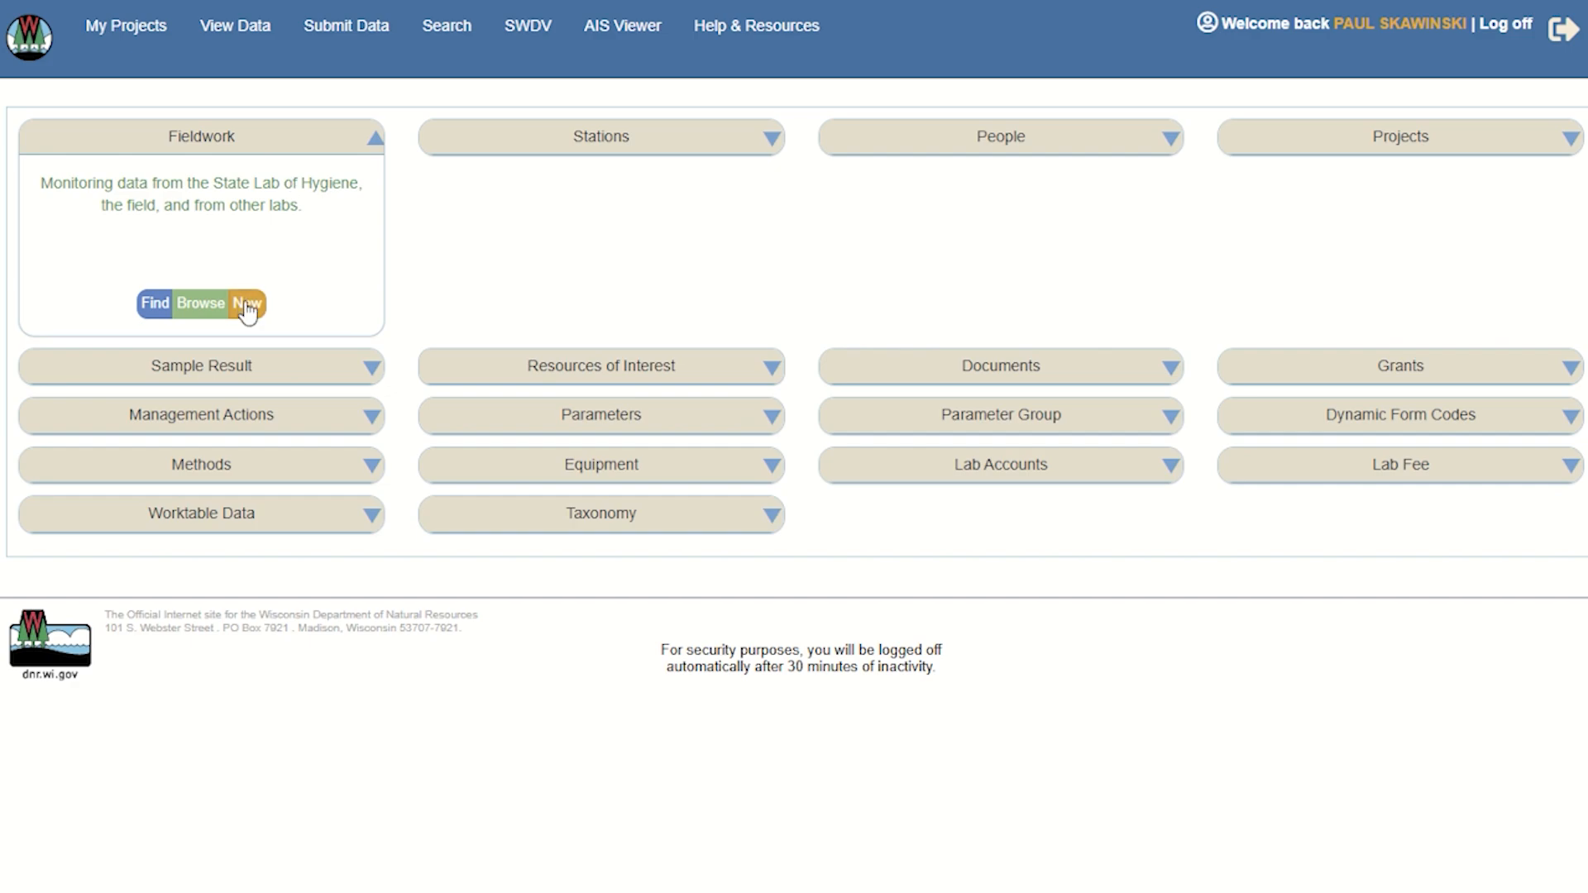
{"action": "left_click", "coordinate": [323, 33]}
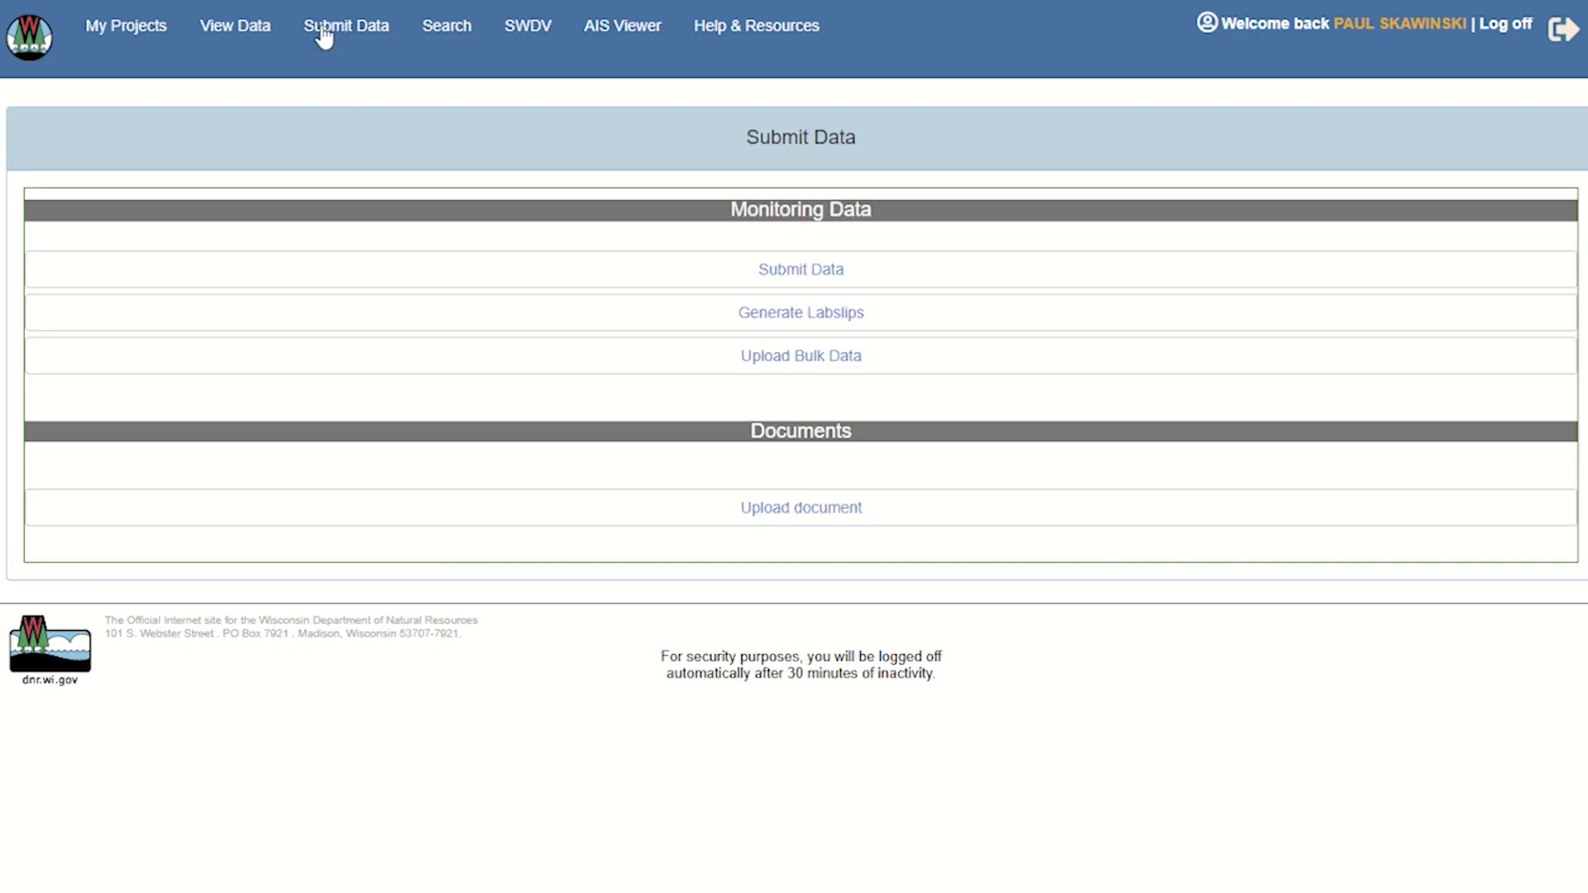
{"action": "left_click", "coordinate": [807, 283]}
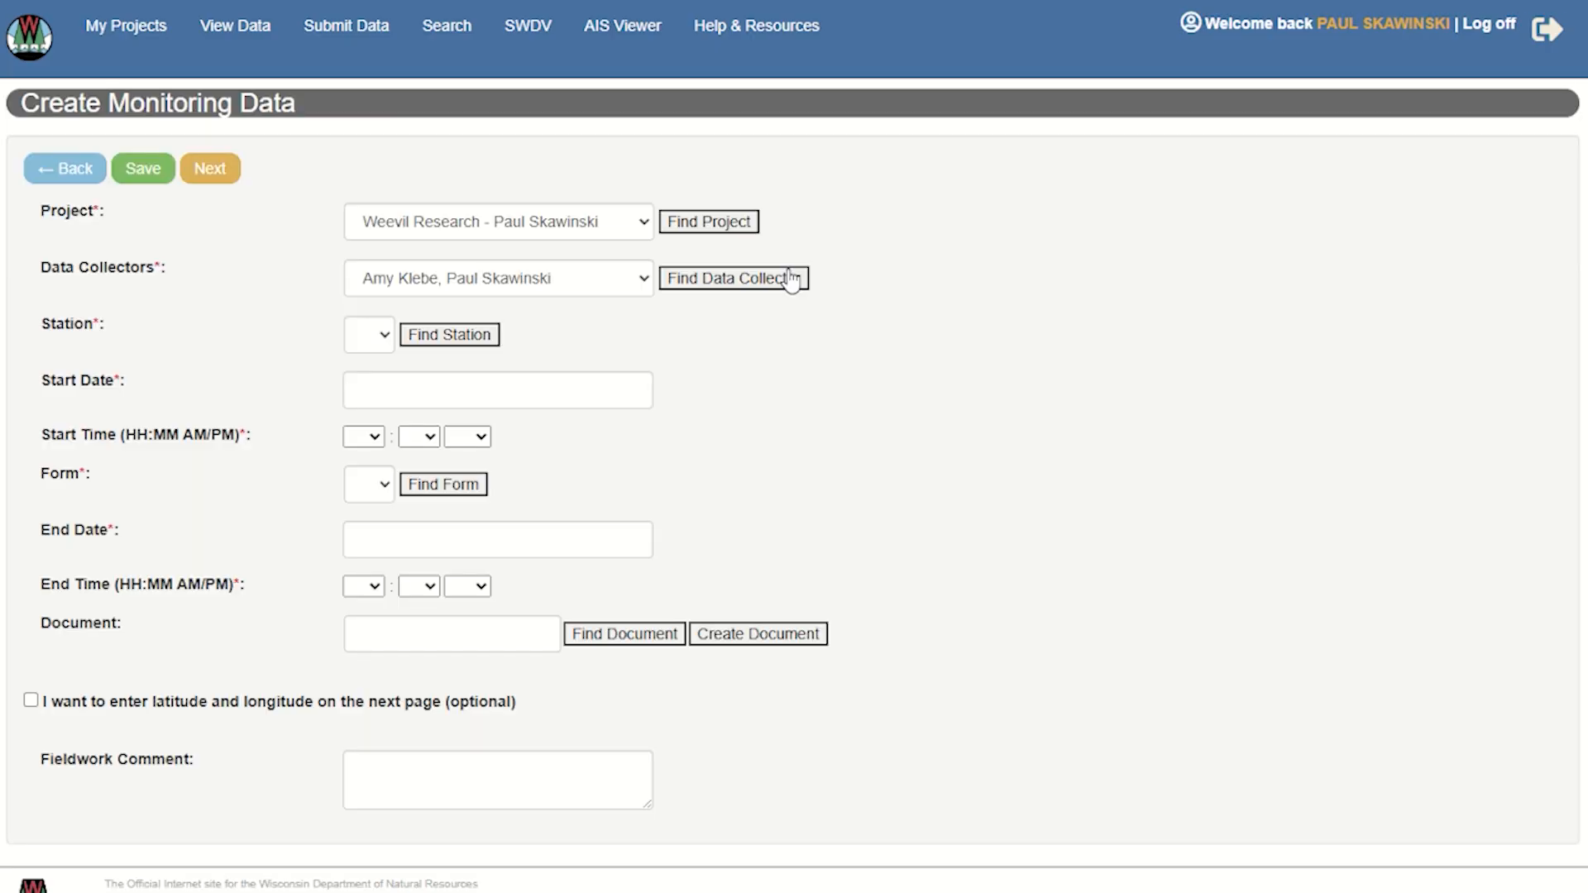
Choose the McDill Pond Citizen Aquatic Invasives Monitoring project with a single data collector.
{"action": "left_click", "coordinate": [643, 221]}
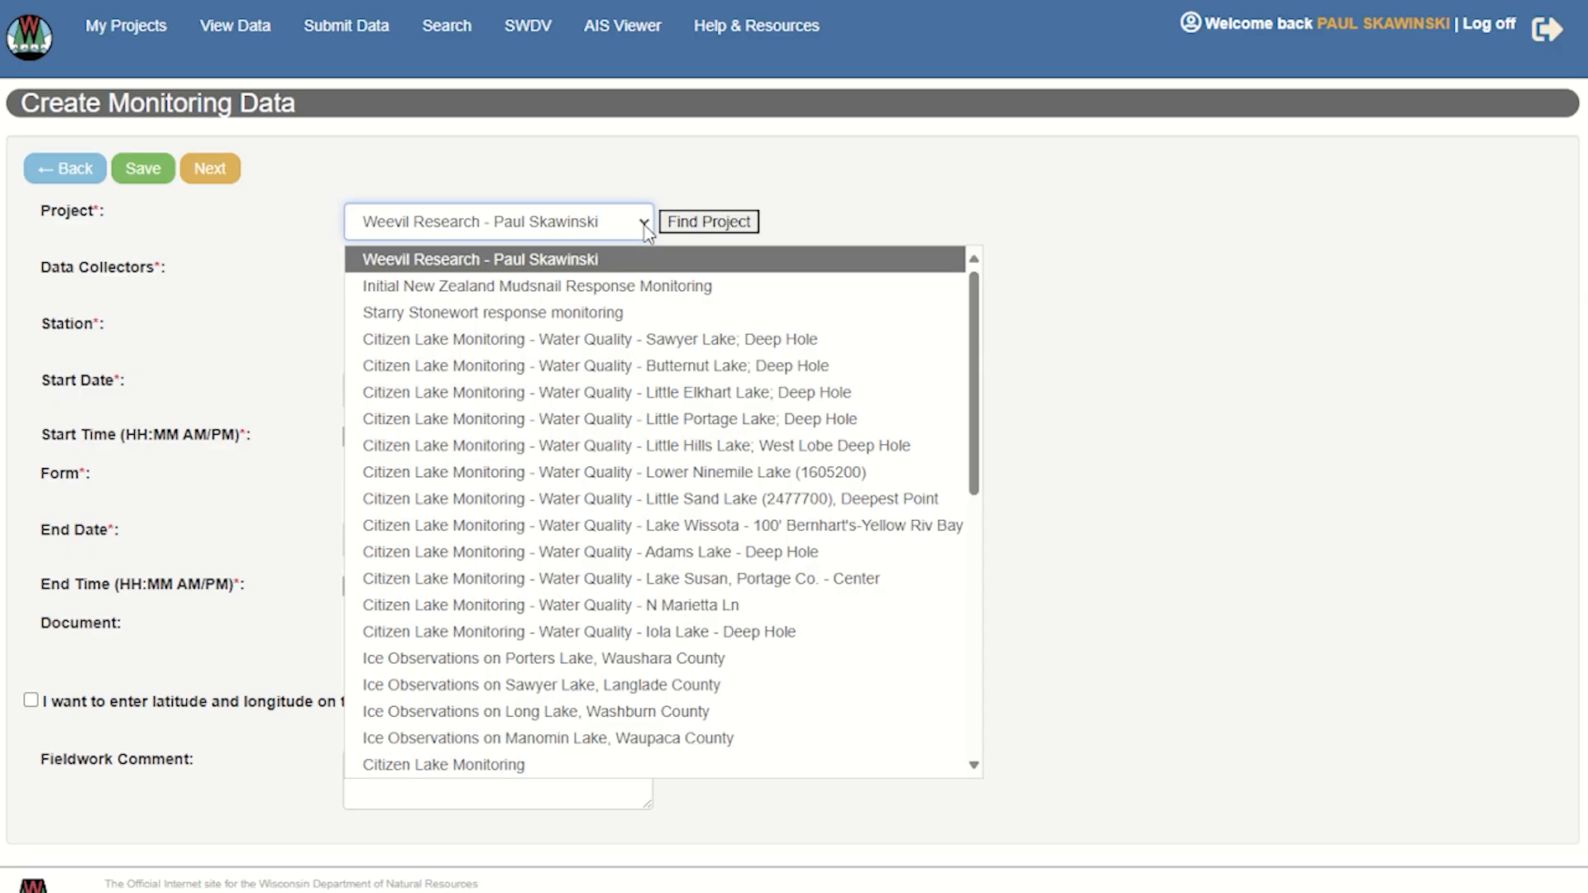
{"action": "scroll", "coordinate": [600, 422], "scroll_direction": "down", "scroll_amount": 4}
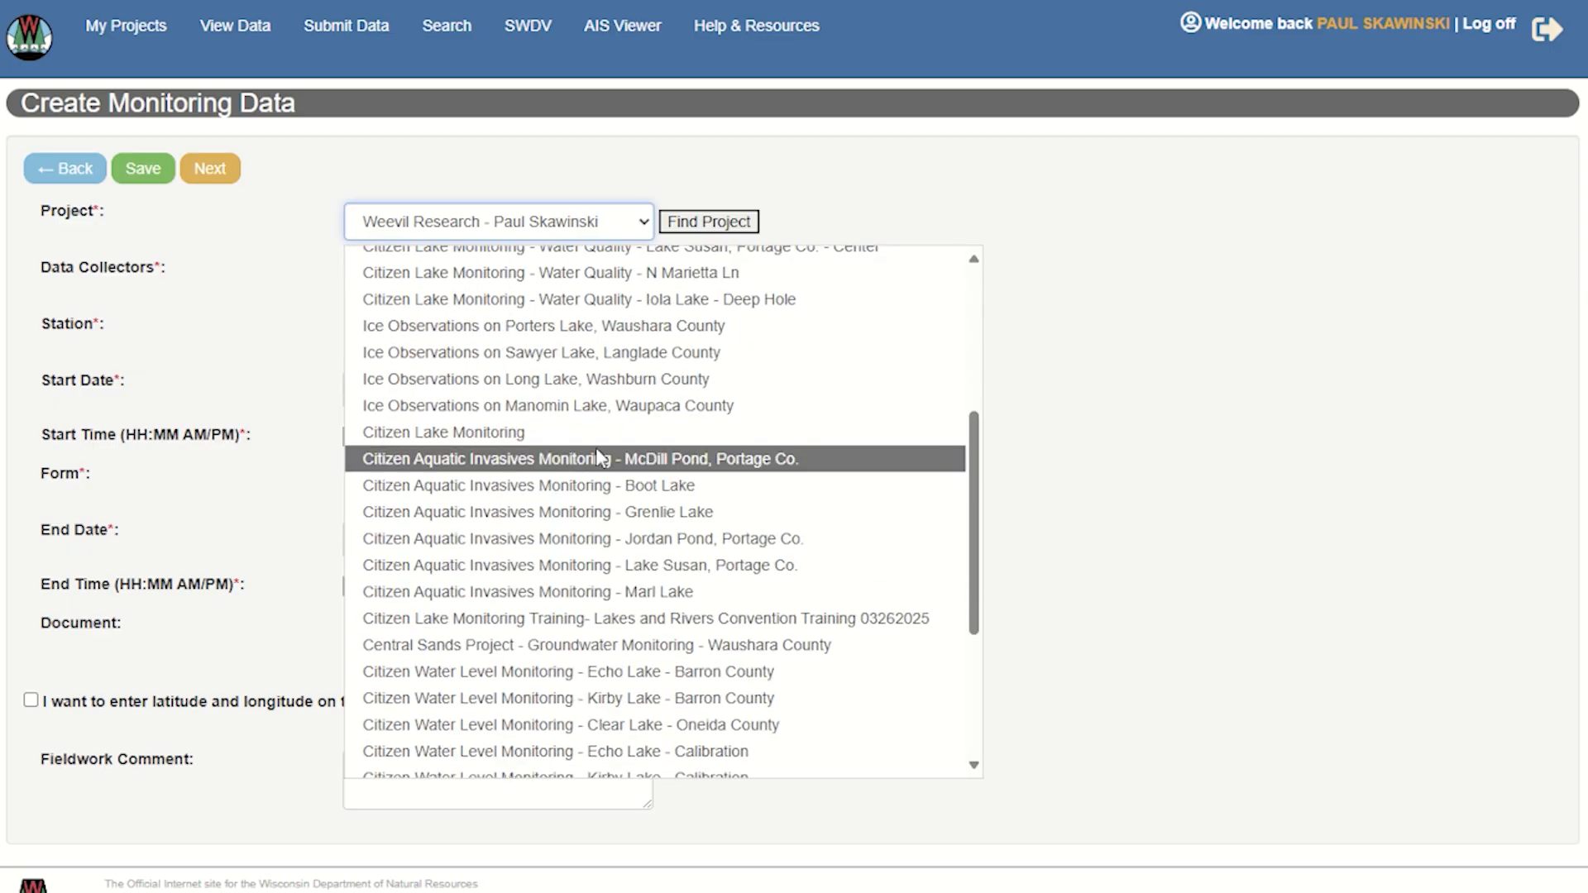
{"action": "left_click", "coordinate": [612, 464]}
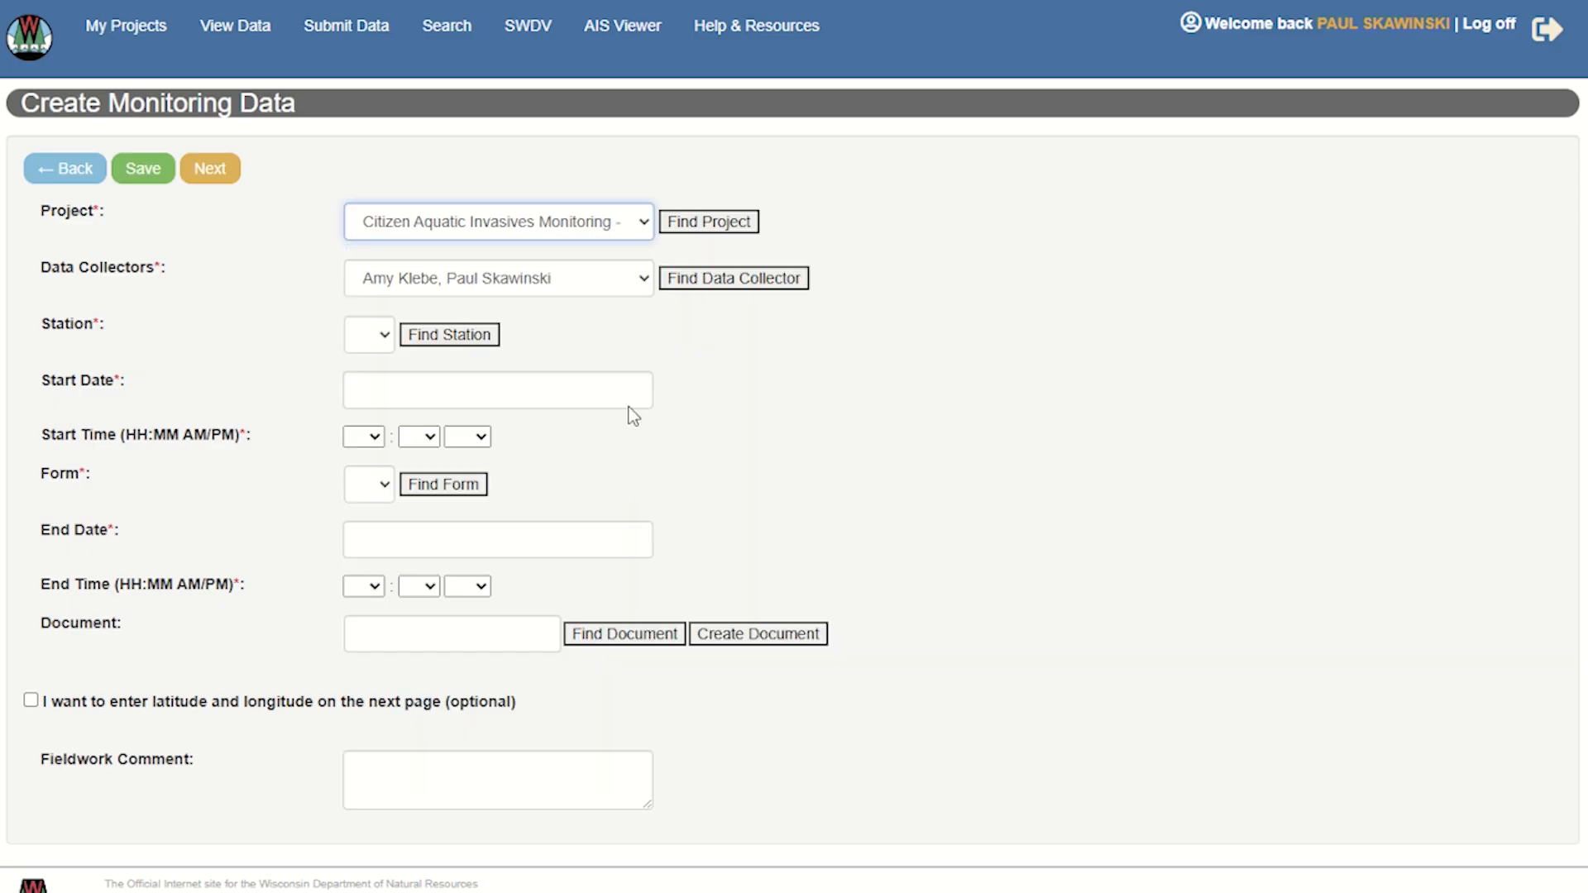
{"action": "left_click", "coordinate": [608, 282]}
{"action": "left_click", "coordinate": [446, 475]}
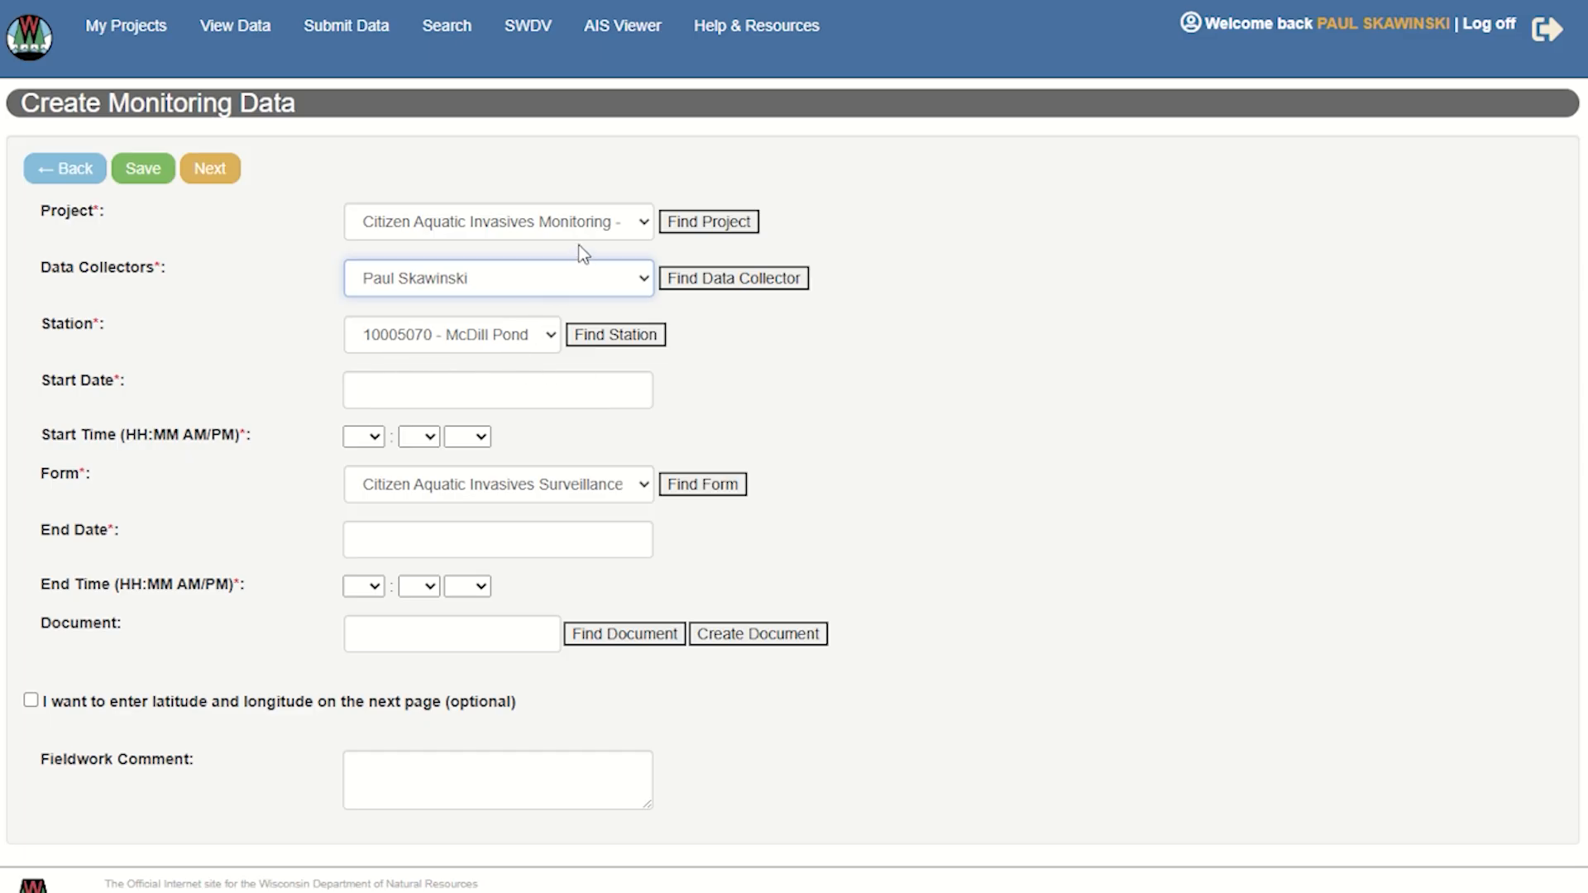
Set the start date to 06/10/2025 with start hour 12.
{"action": "left_click", "coordinate": [406, 390]}
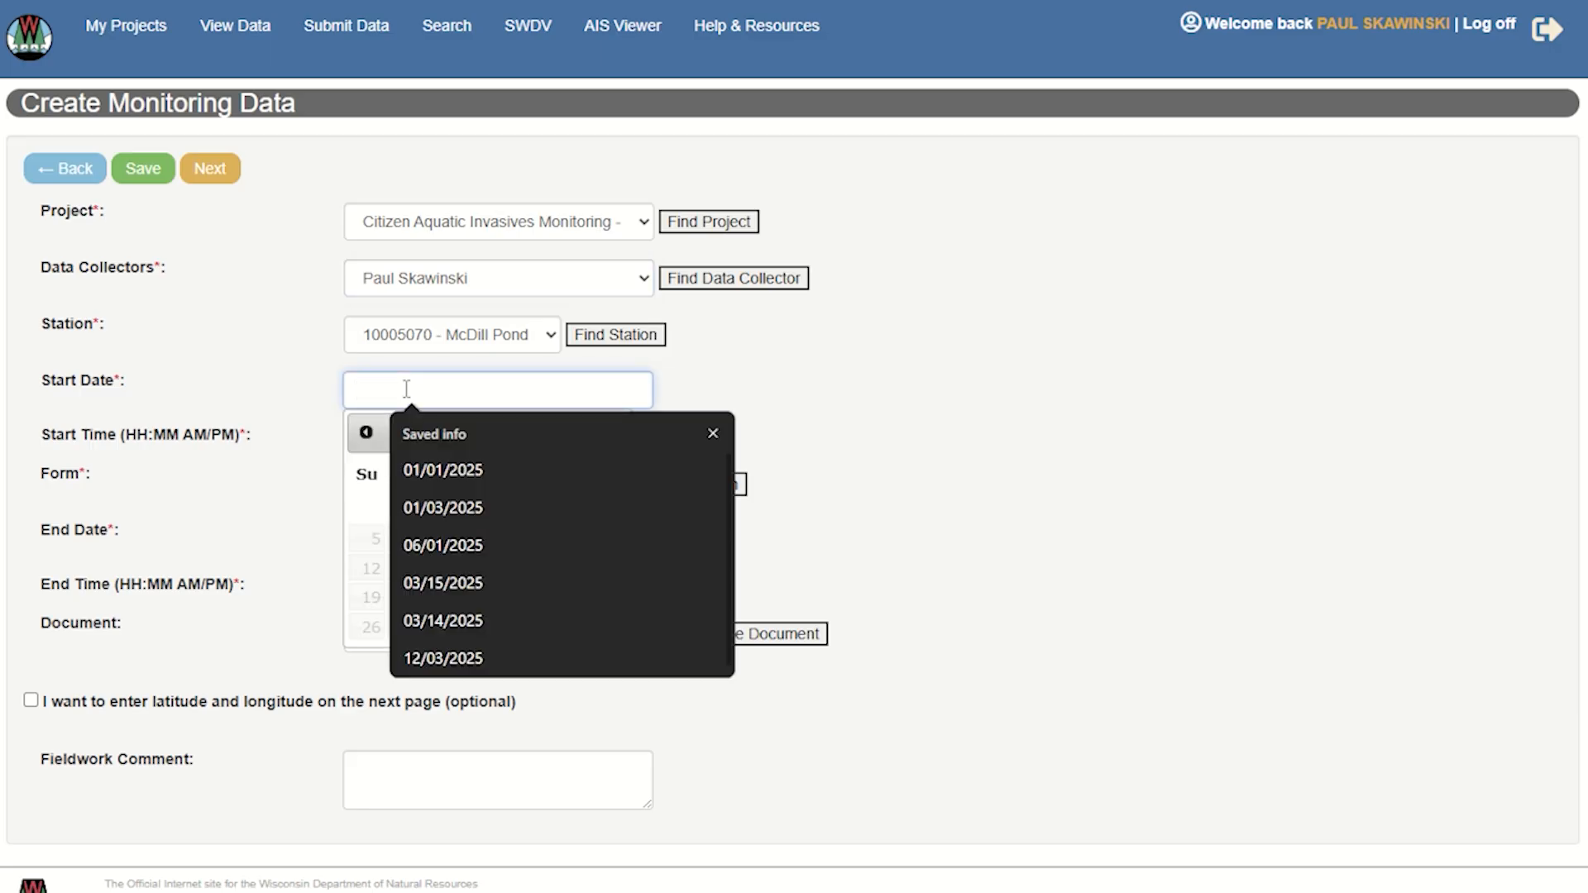
{"action": "type", "text": "06"}
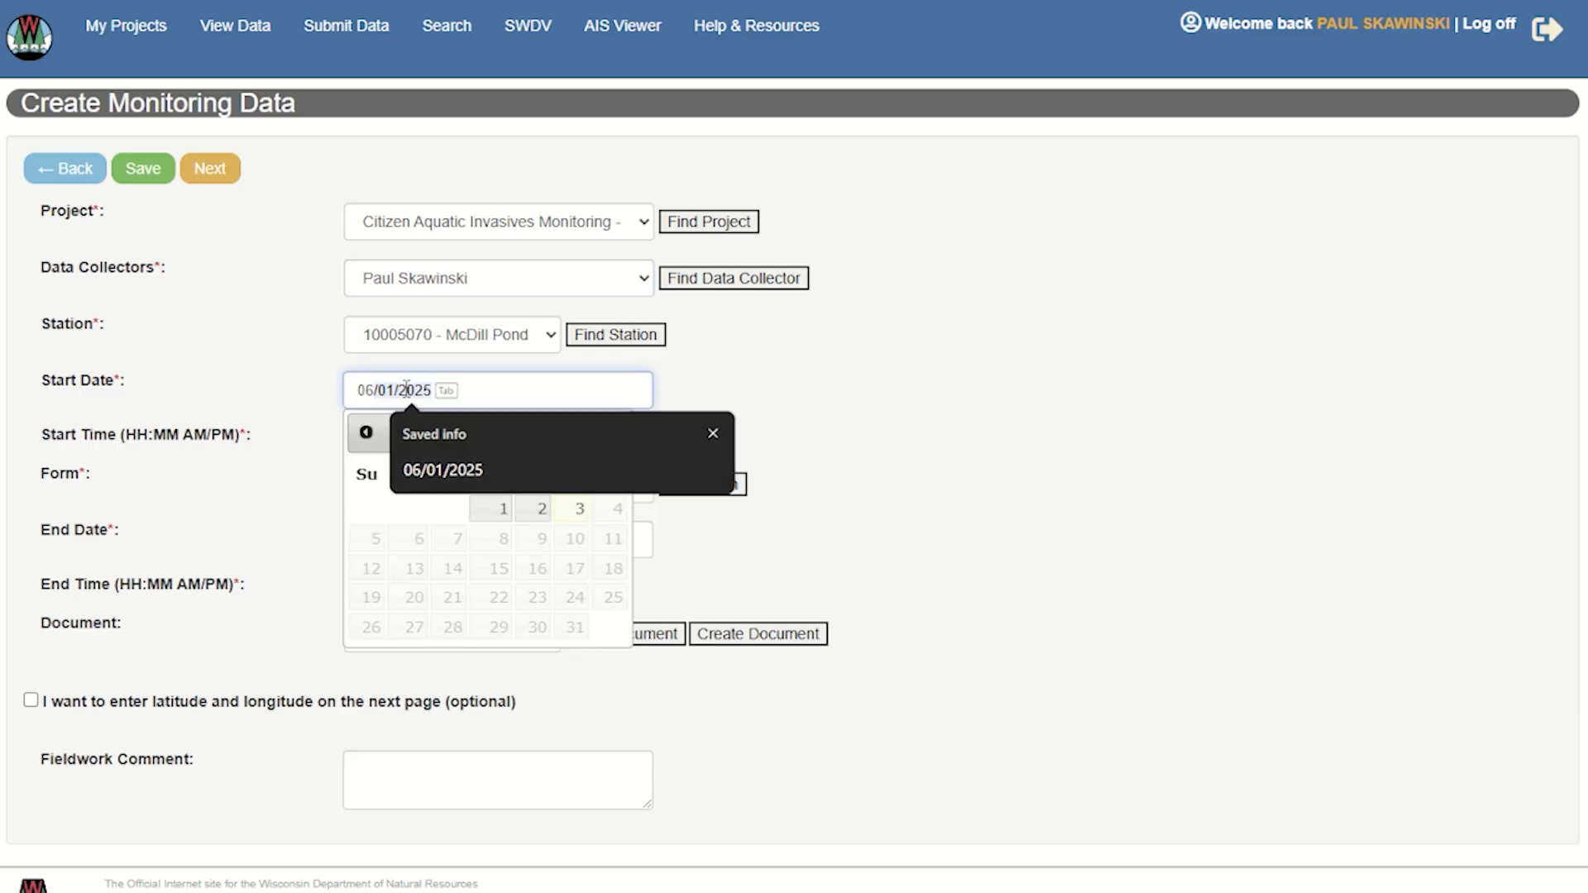
{"action": "type", "text": "/10"}
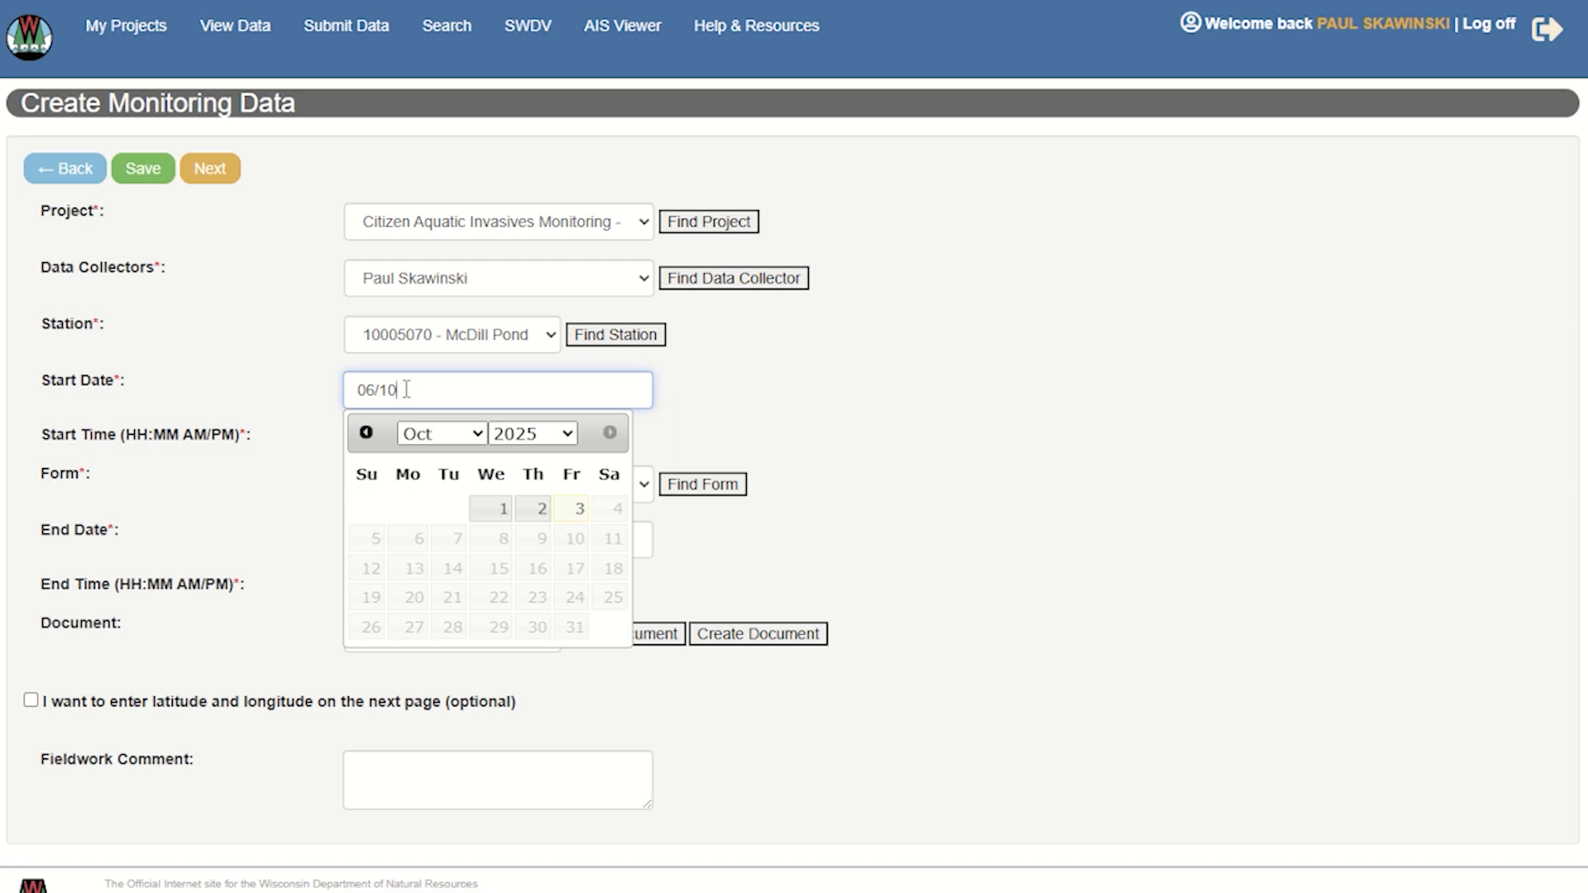
{"action": "type", "text": "/2025"}
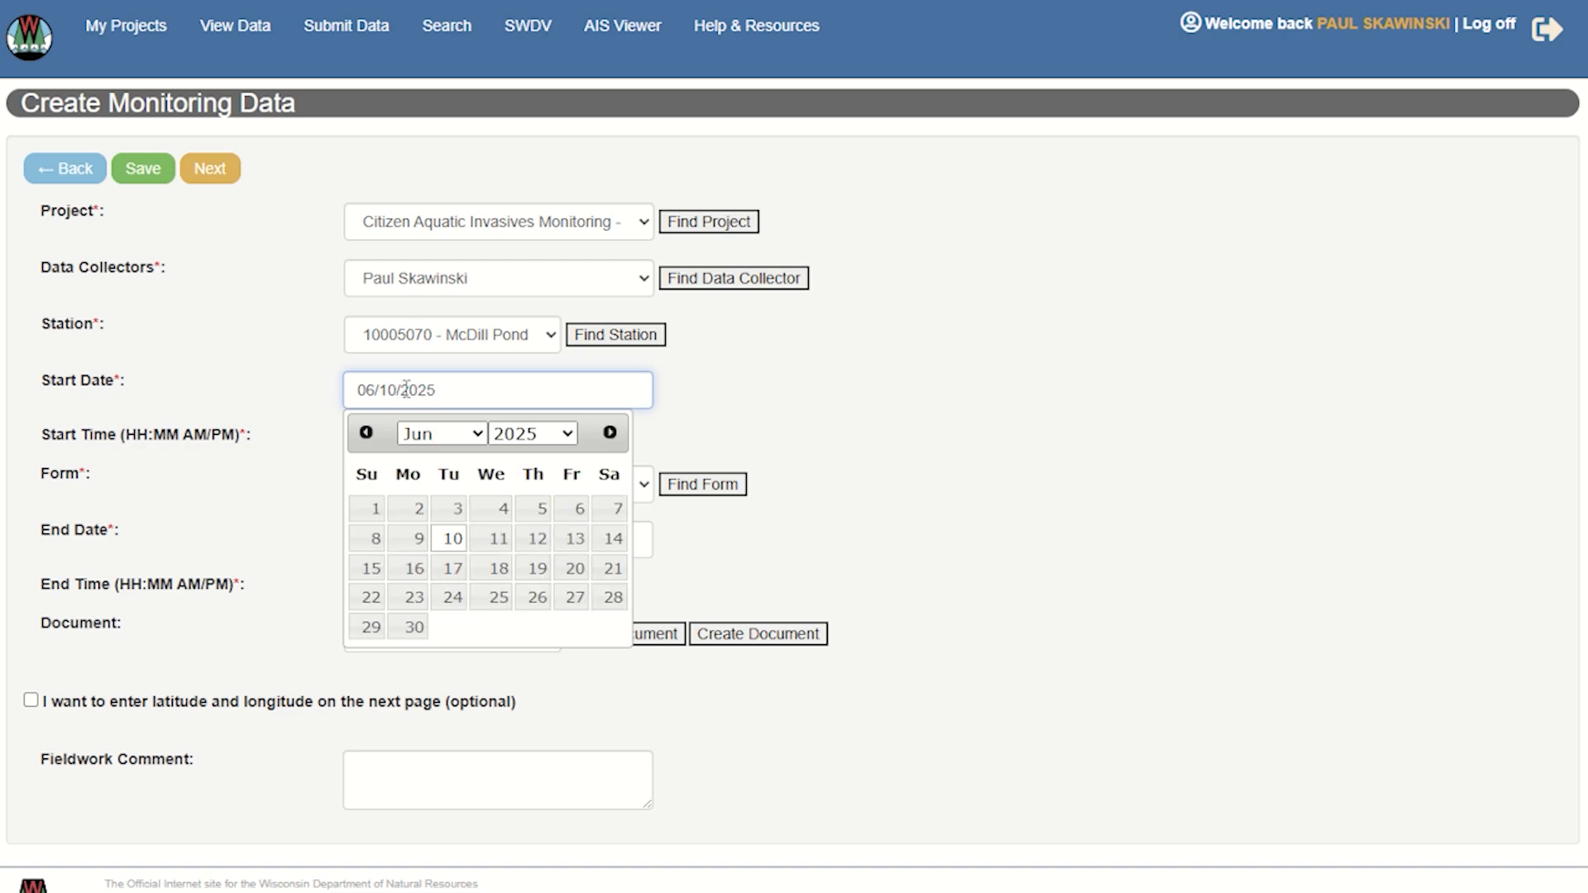
{"action": "left_click", "coordinate": [822, 405]}
{"action": "left_click", "coordinate": [363, 436]}
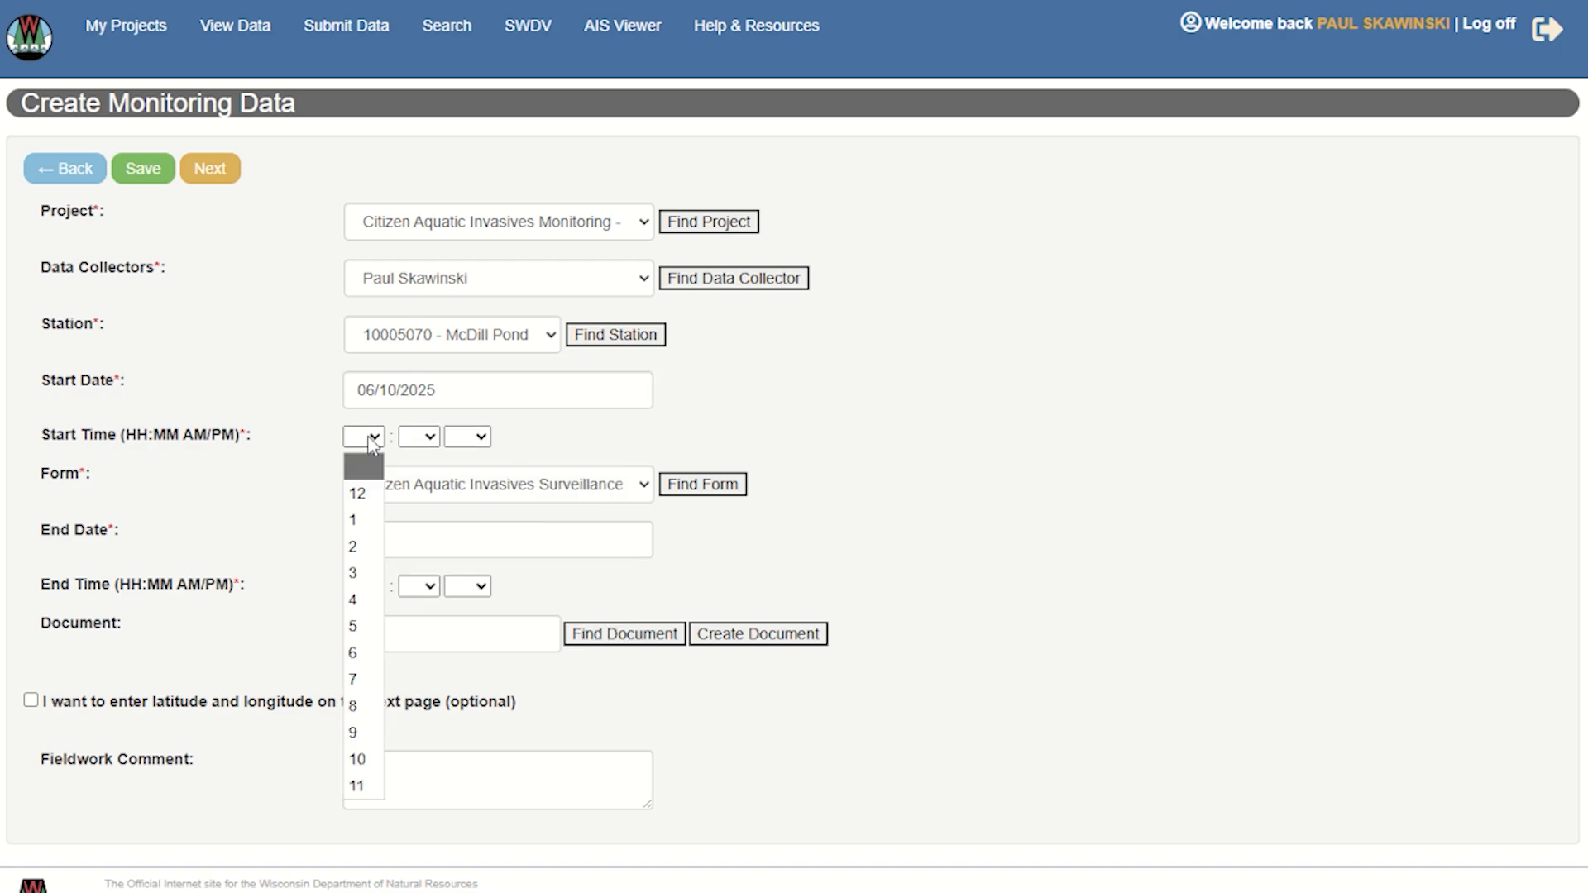
{"action": "left_click", "coordinate": [360, 493]}
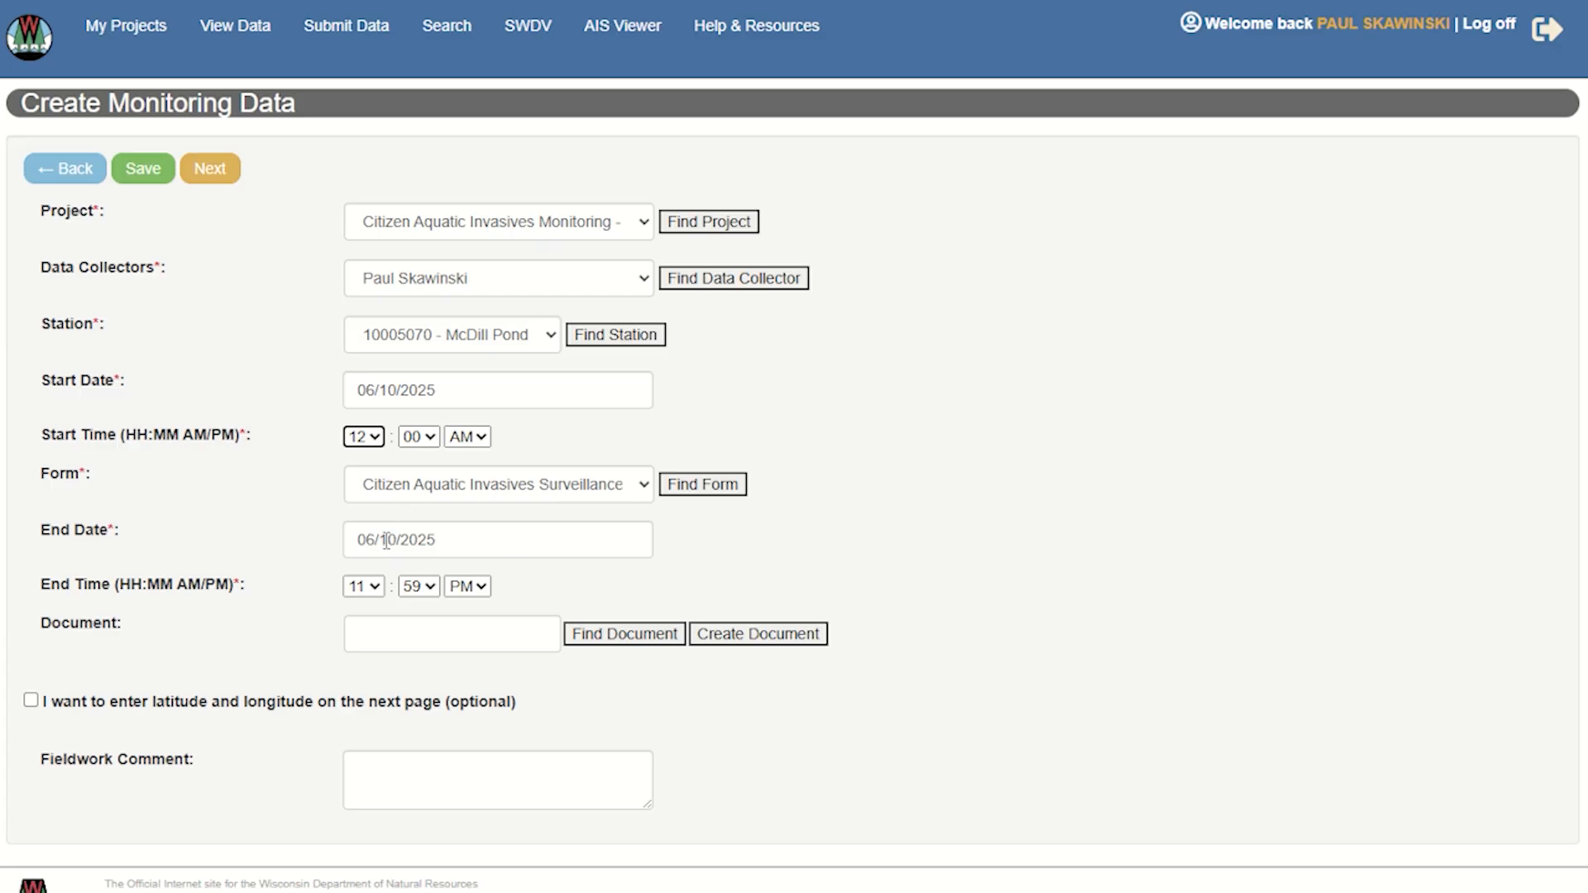
Change the end date to 09/12/2025, ending at 11:59 PM.
{"action": "left_click_drag", "start_coordinate": [396, 539], "coordinate": [366, 539]}
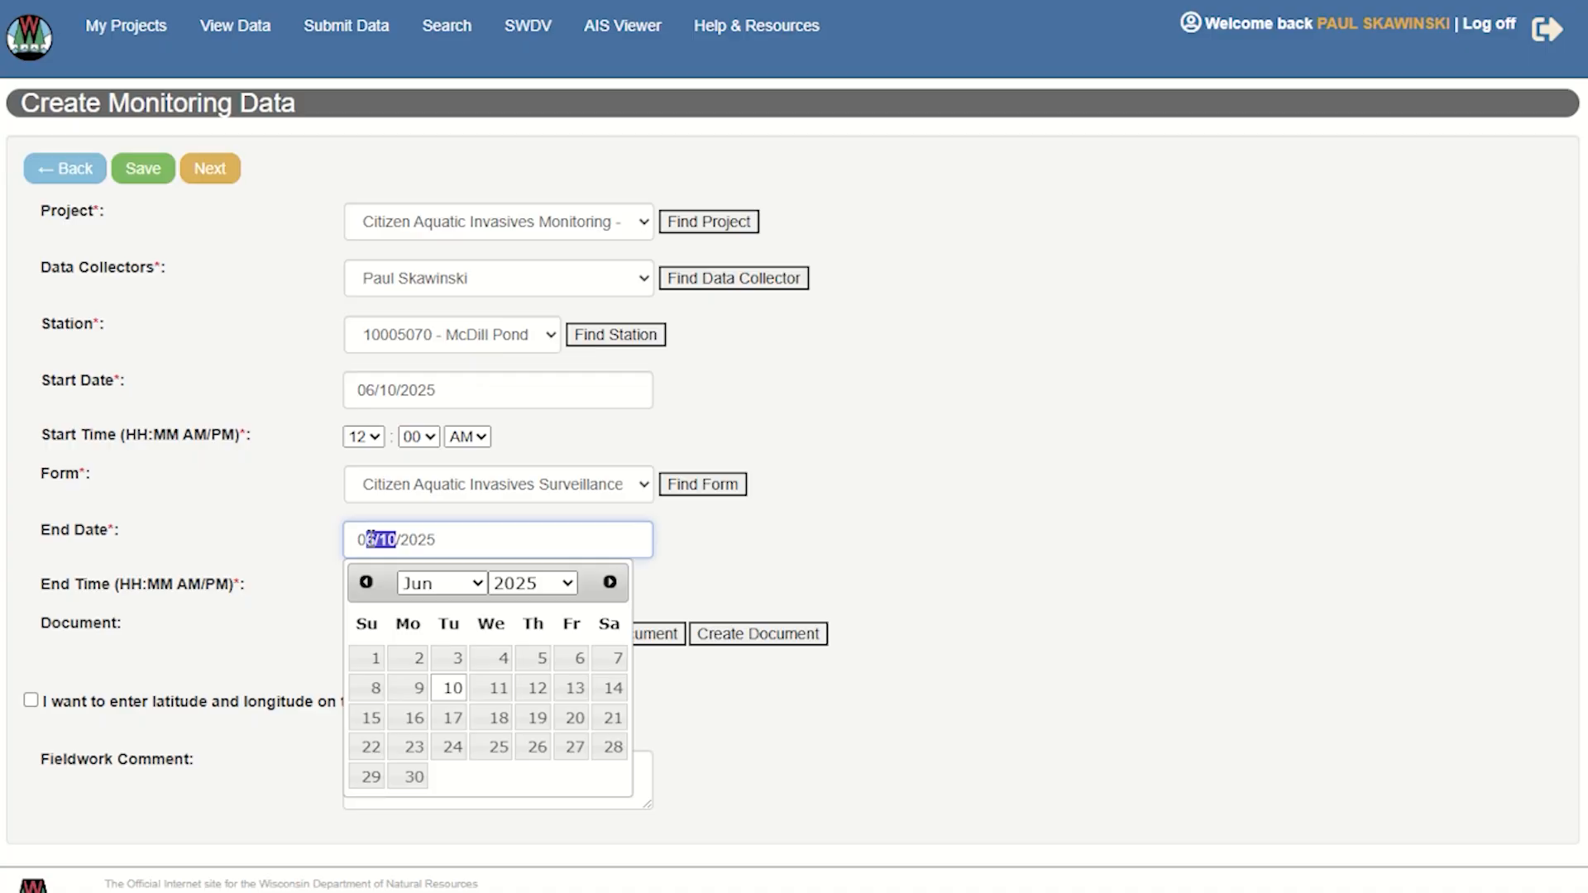
{"action": "key", "text": "BackSpace"}
{"action": "type", "text": "9/12"}
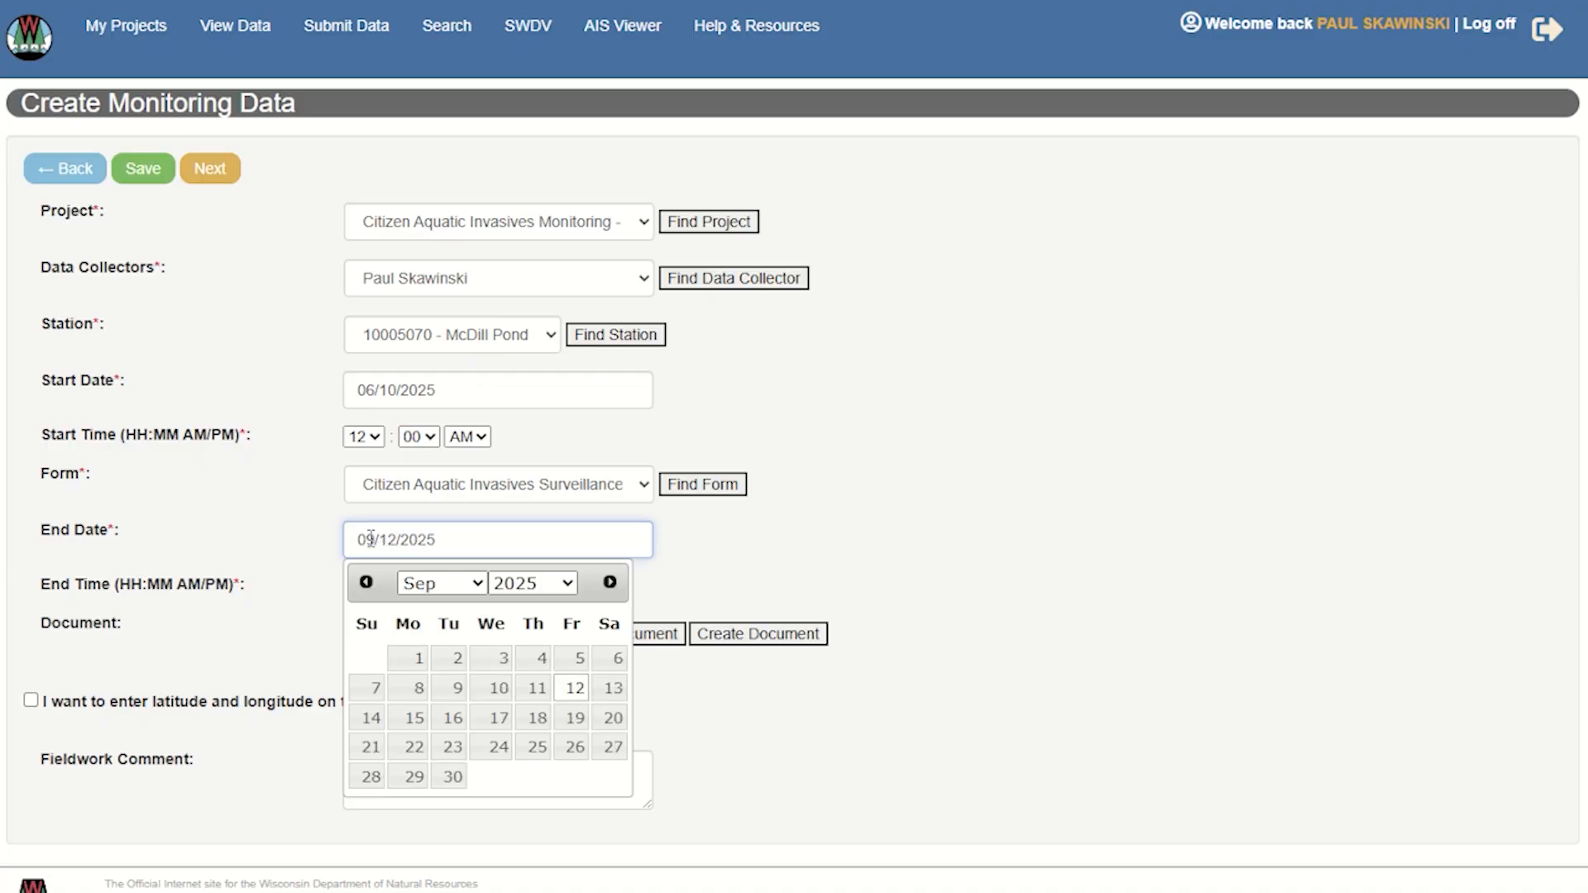
{"action": "left_click", "coordinate": [870, 542]}
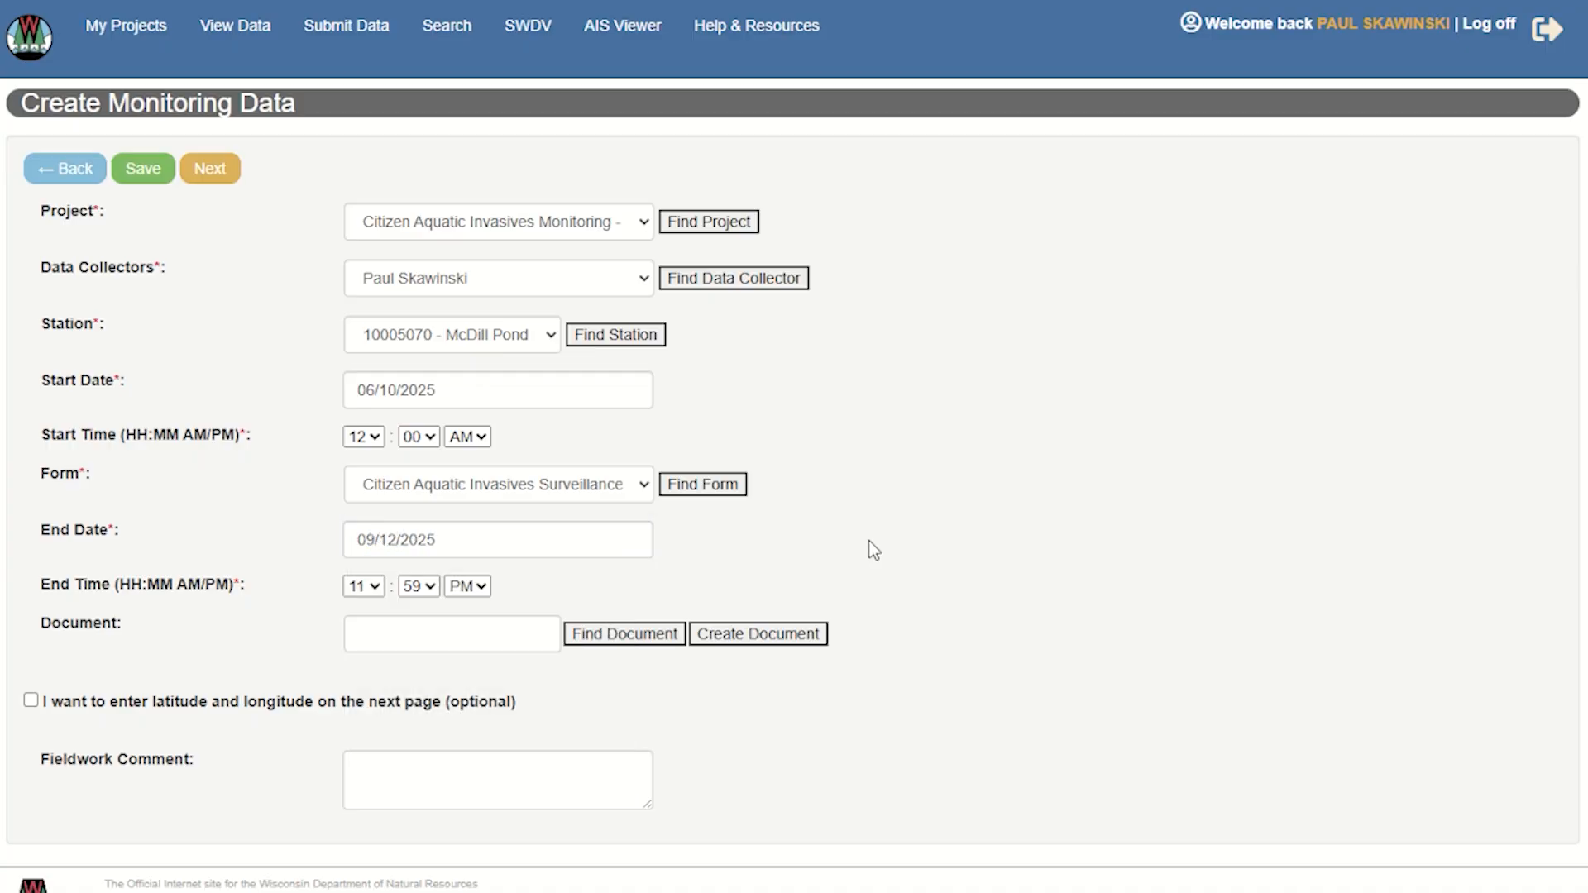
{"action": "left_click", "coordinate": [435, 630]}
Enter the Fieldwork Comment 'Very hot this year; lake levels remained low throughout the summer.'.
{"action": "left_click", "coordinate": [475, 774]}
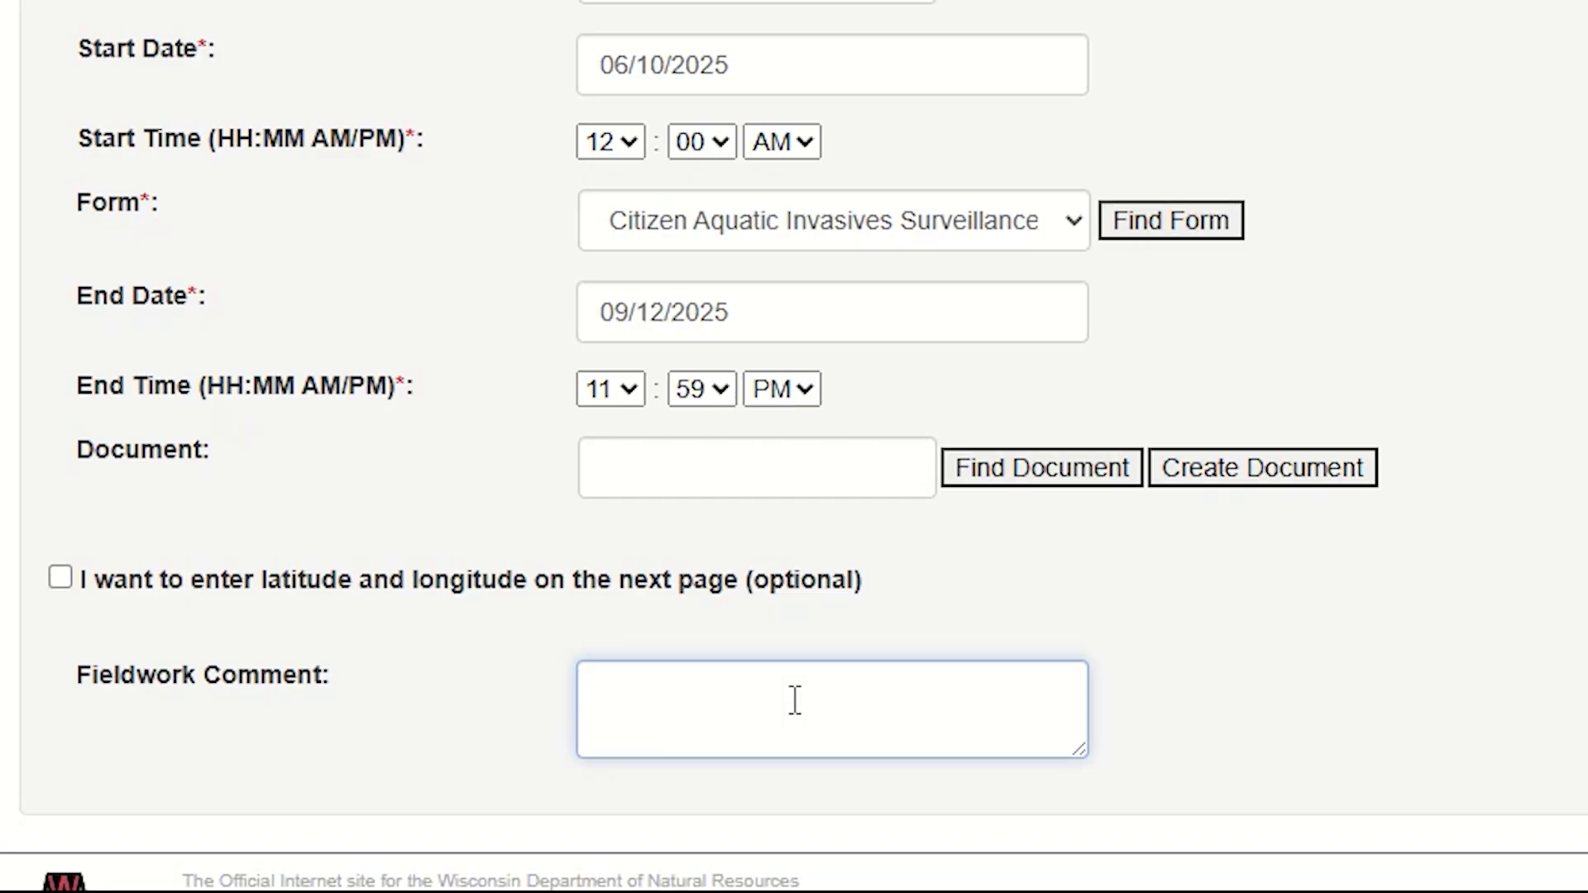
{"action": "type", "text": "Very hot"}
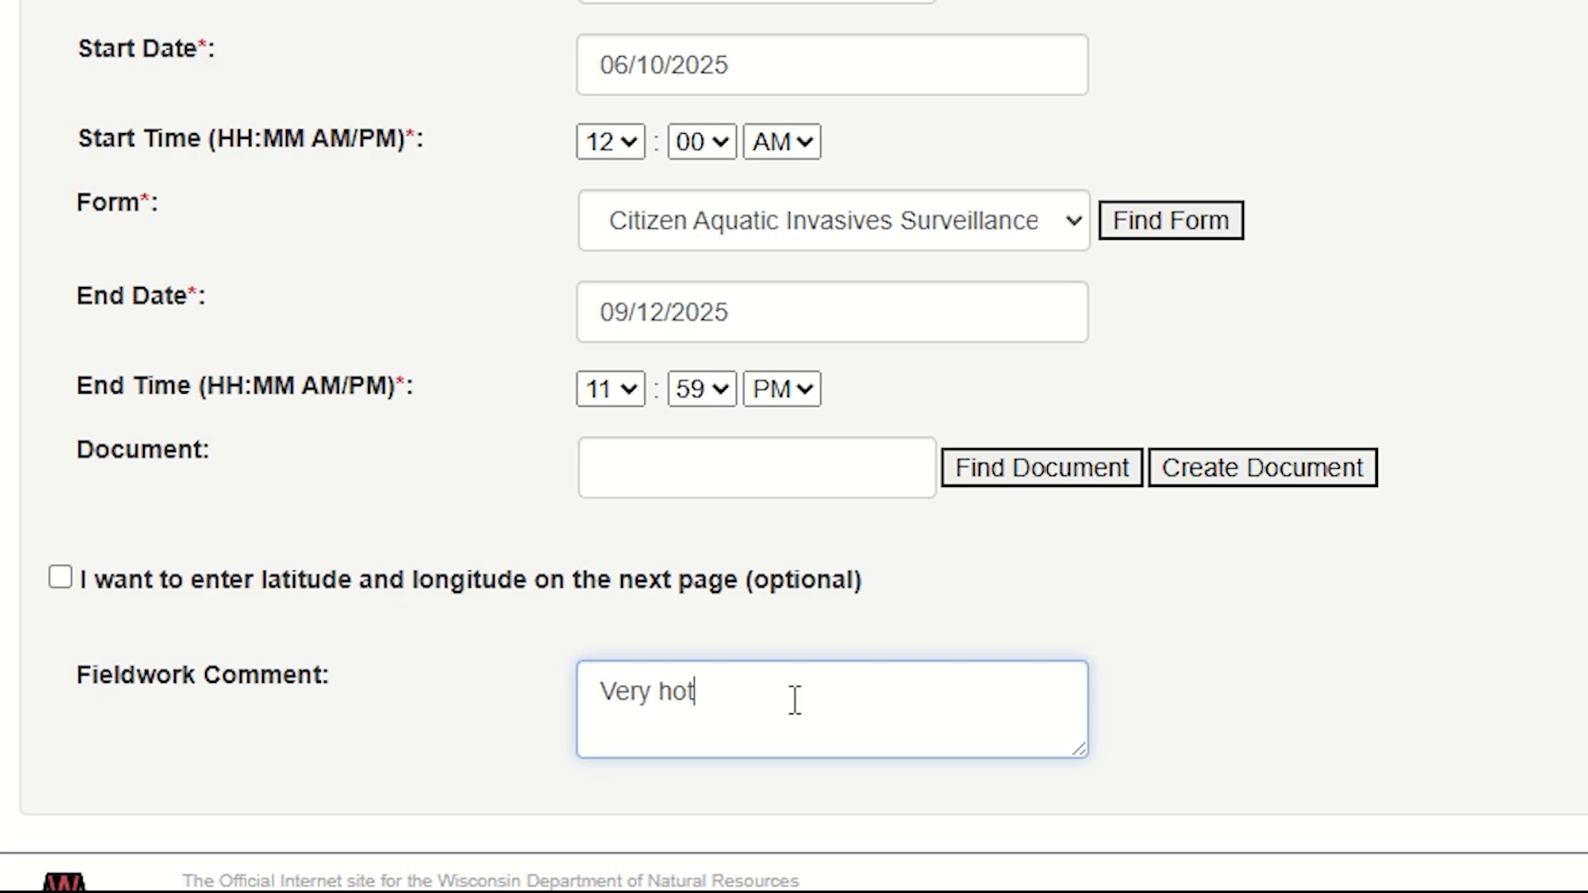
{"action": "type", "text": " this year; lake level"}
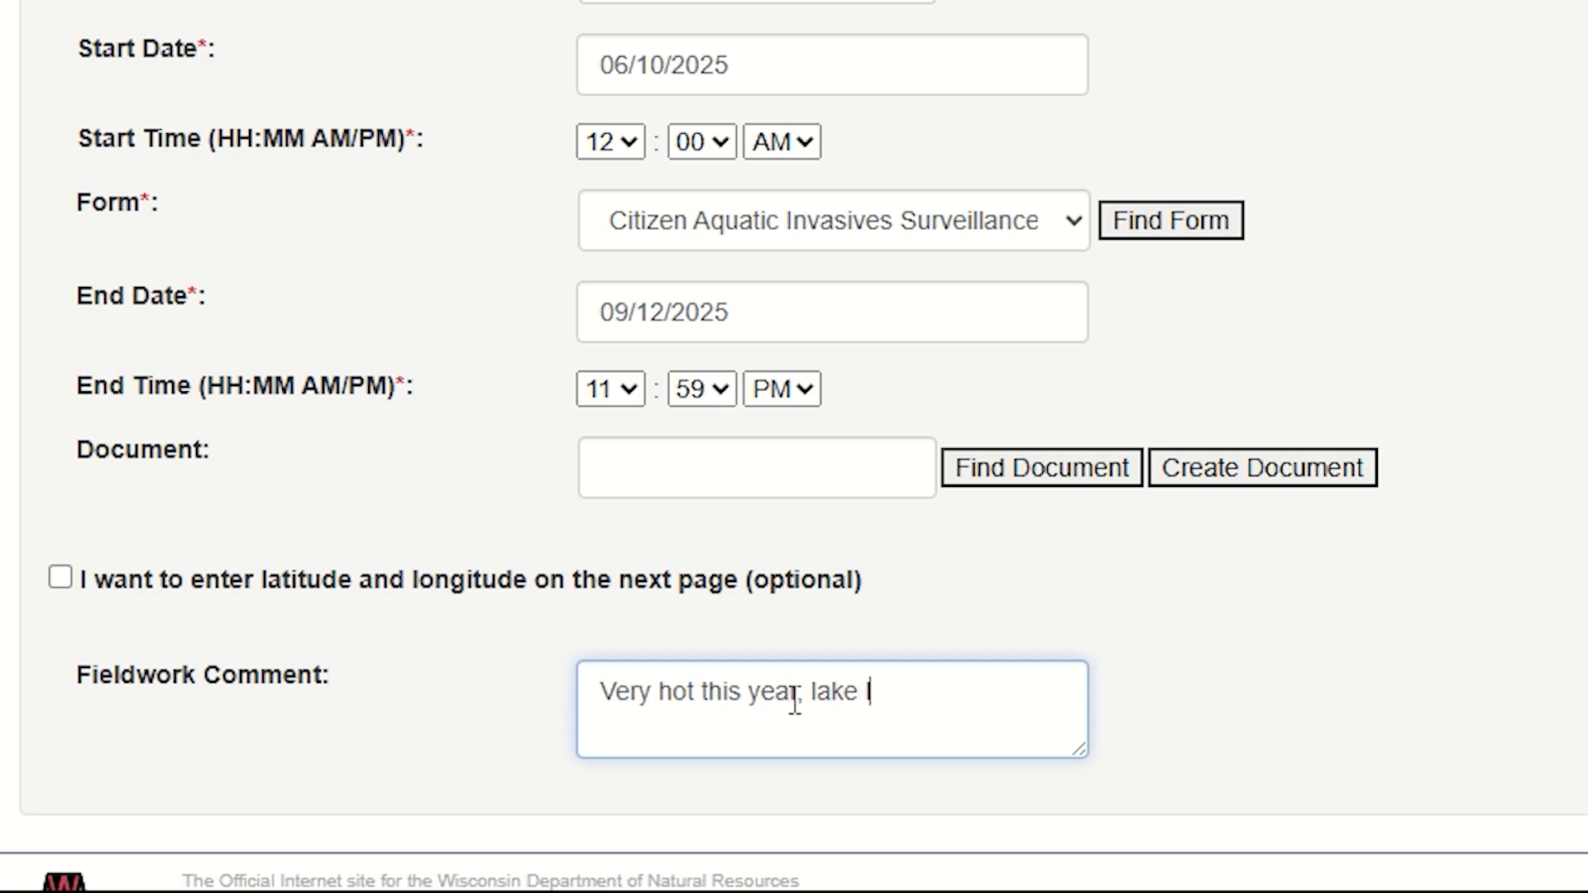
{"action": "type", "text": "s remaine"}
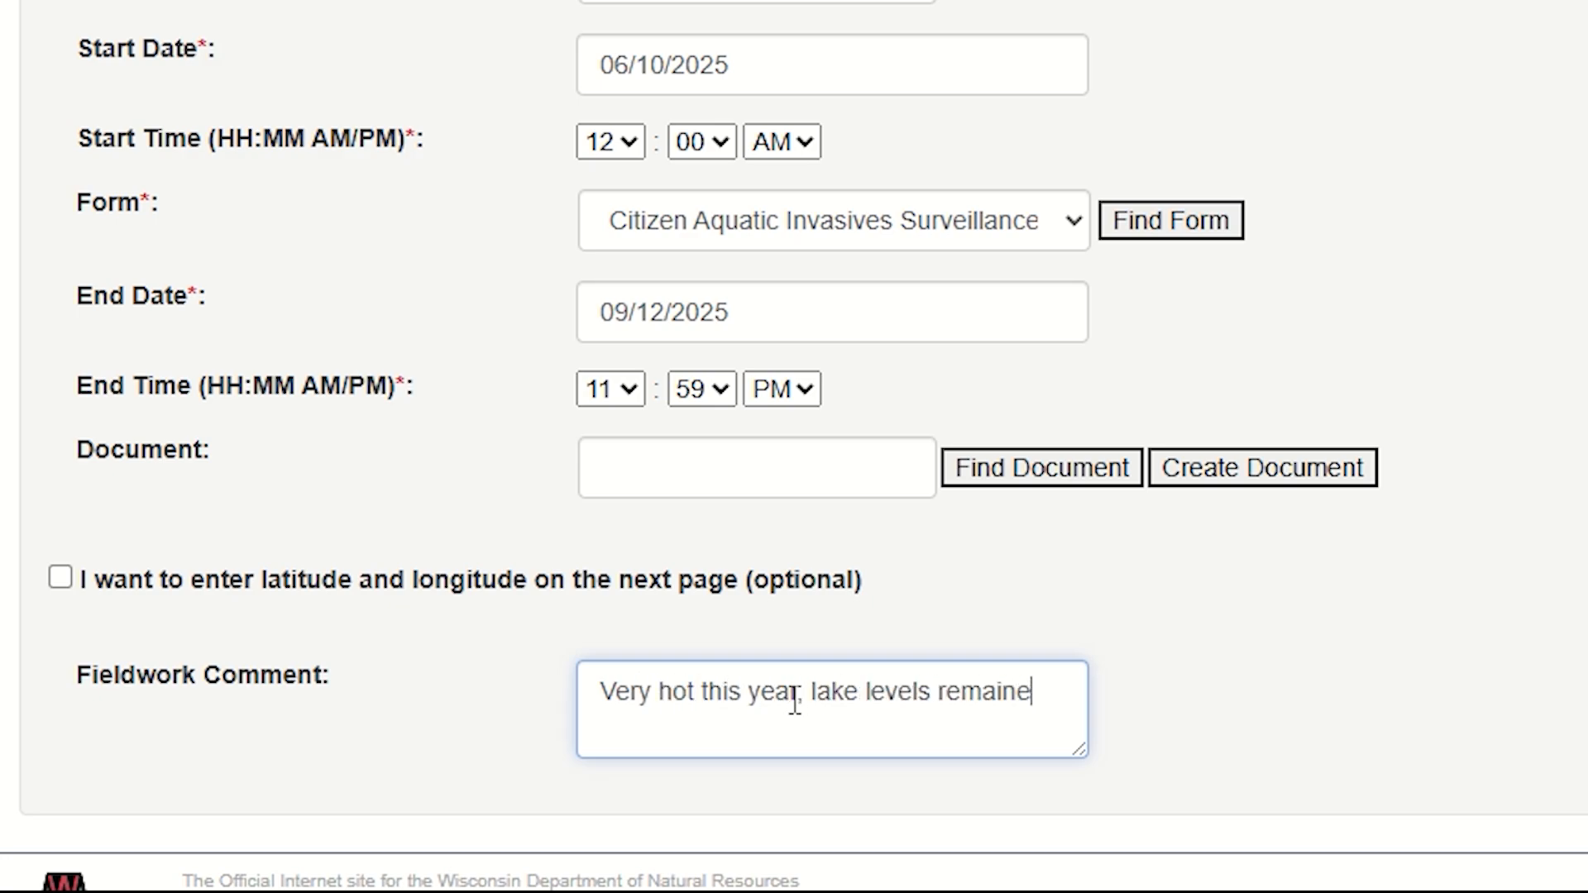
{"action": "type", "text": "d low throughout the summer"}
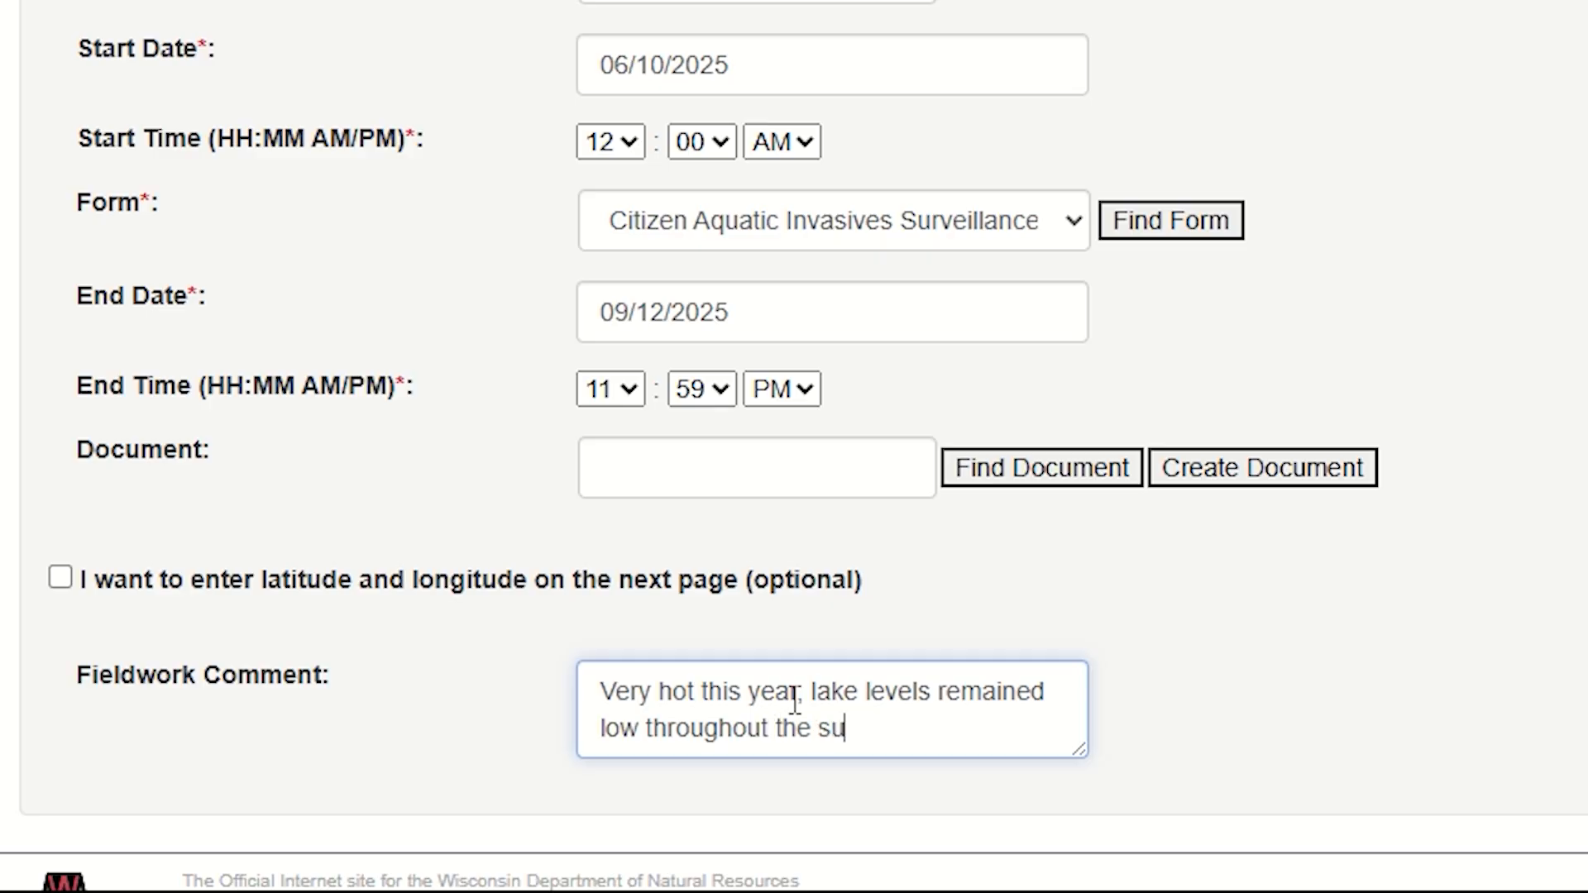
{"action": "type", "text": "."}
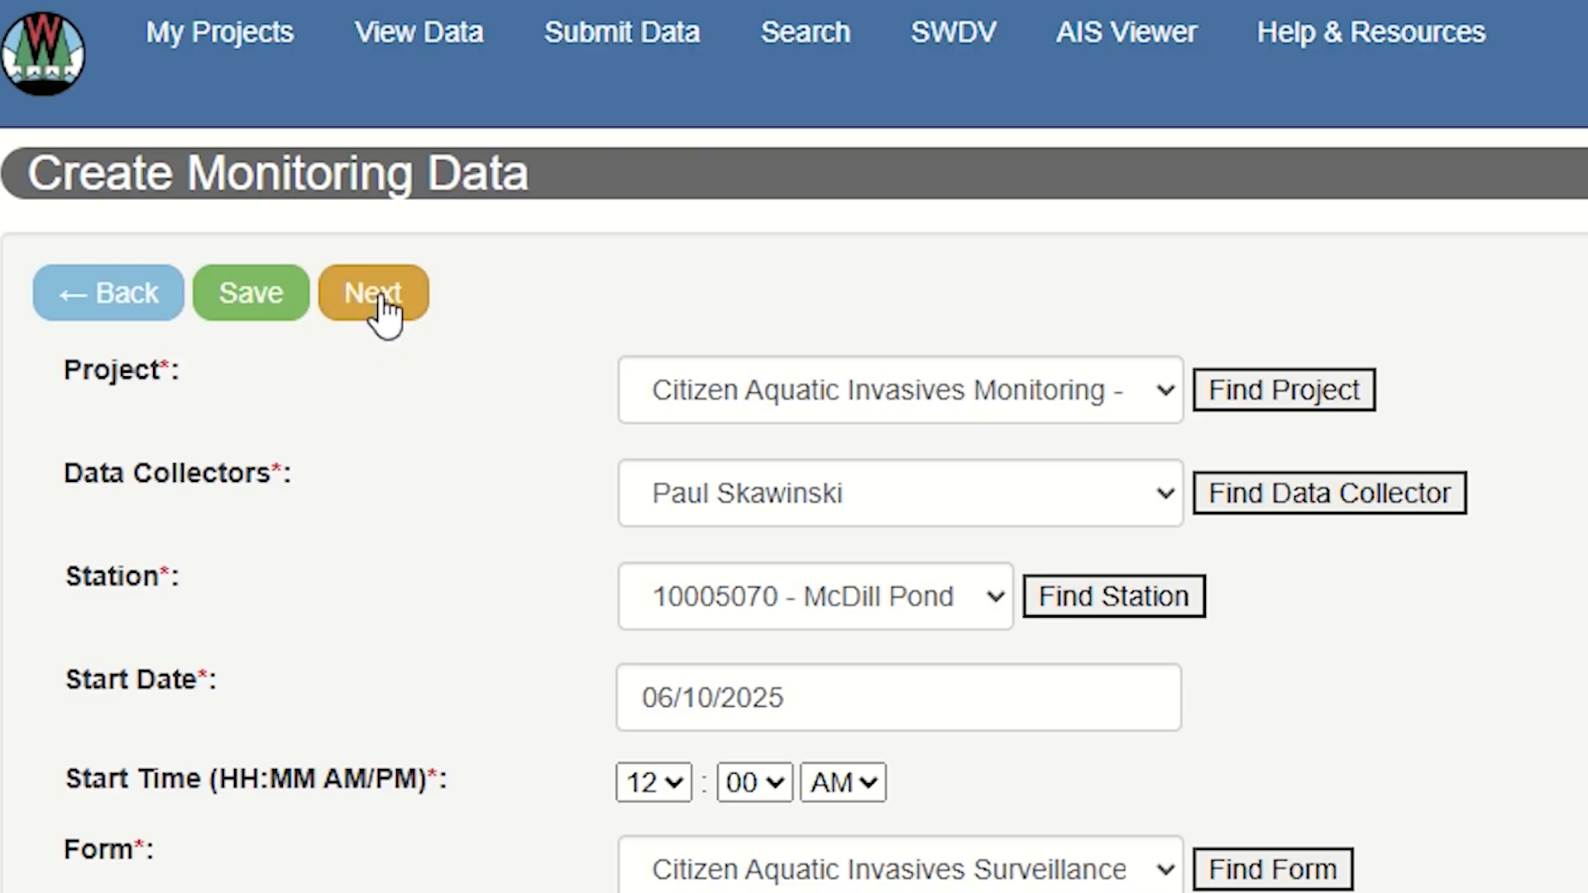
On the result form, record 8.5 HOURS for Total Volunteer Hours Spent.
{"action": "left_click", "coordinate": [379, 293]}
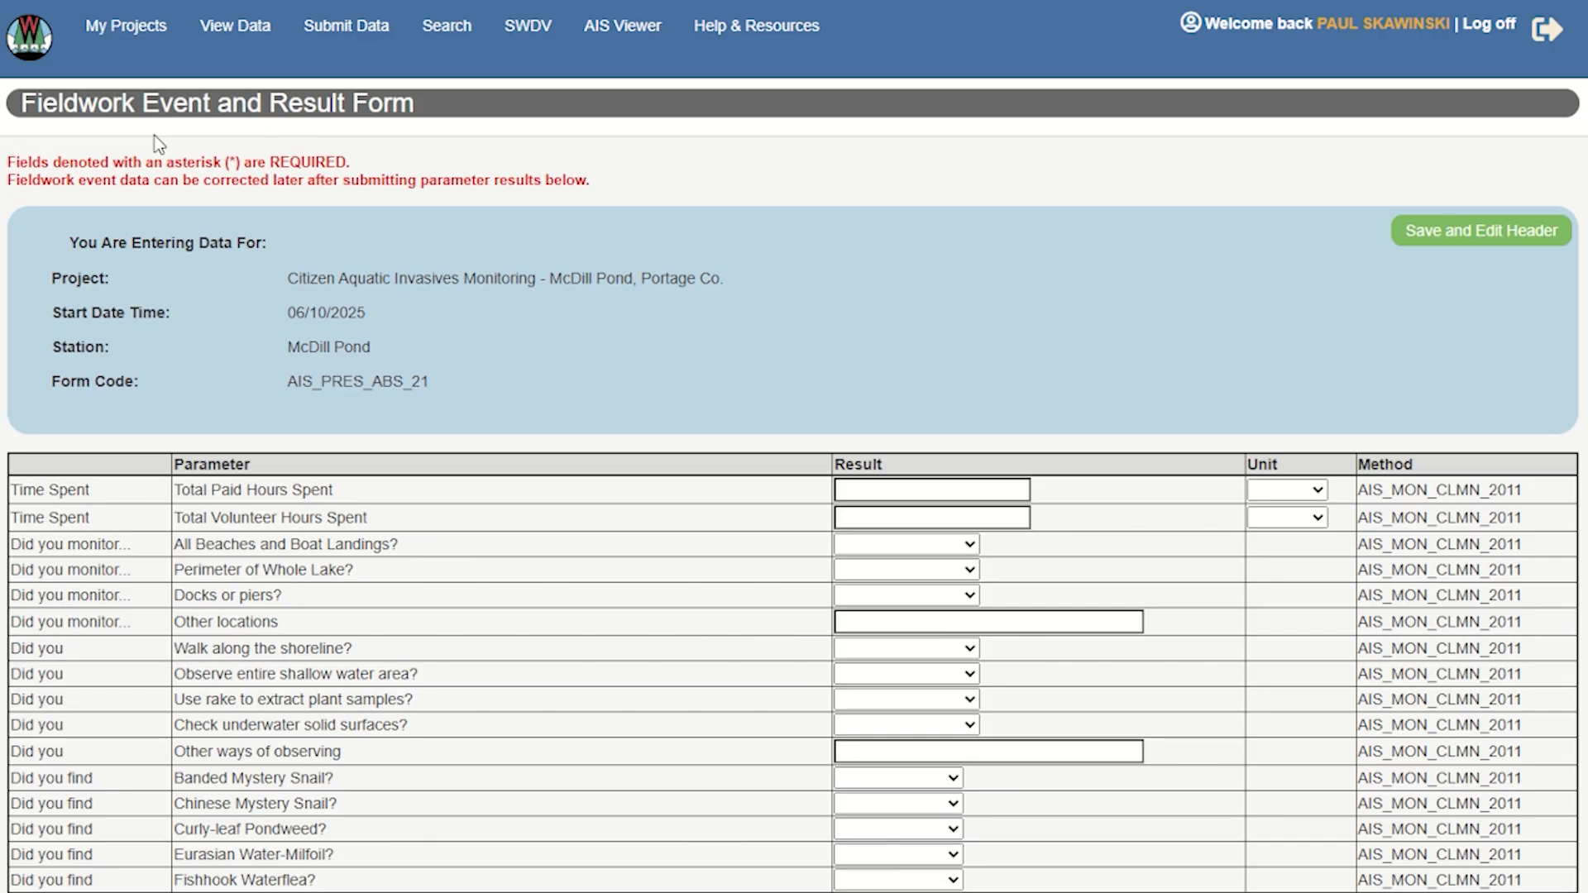
{"action": "scroll", "coordinate": [159, 144], "scroll_direction": "down", "scroll_amount": 4}
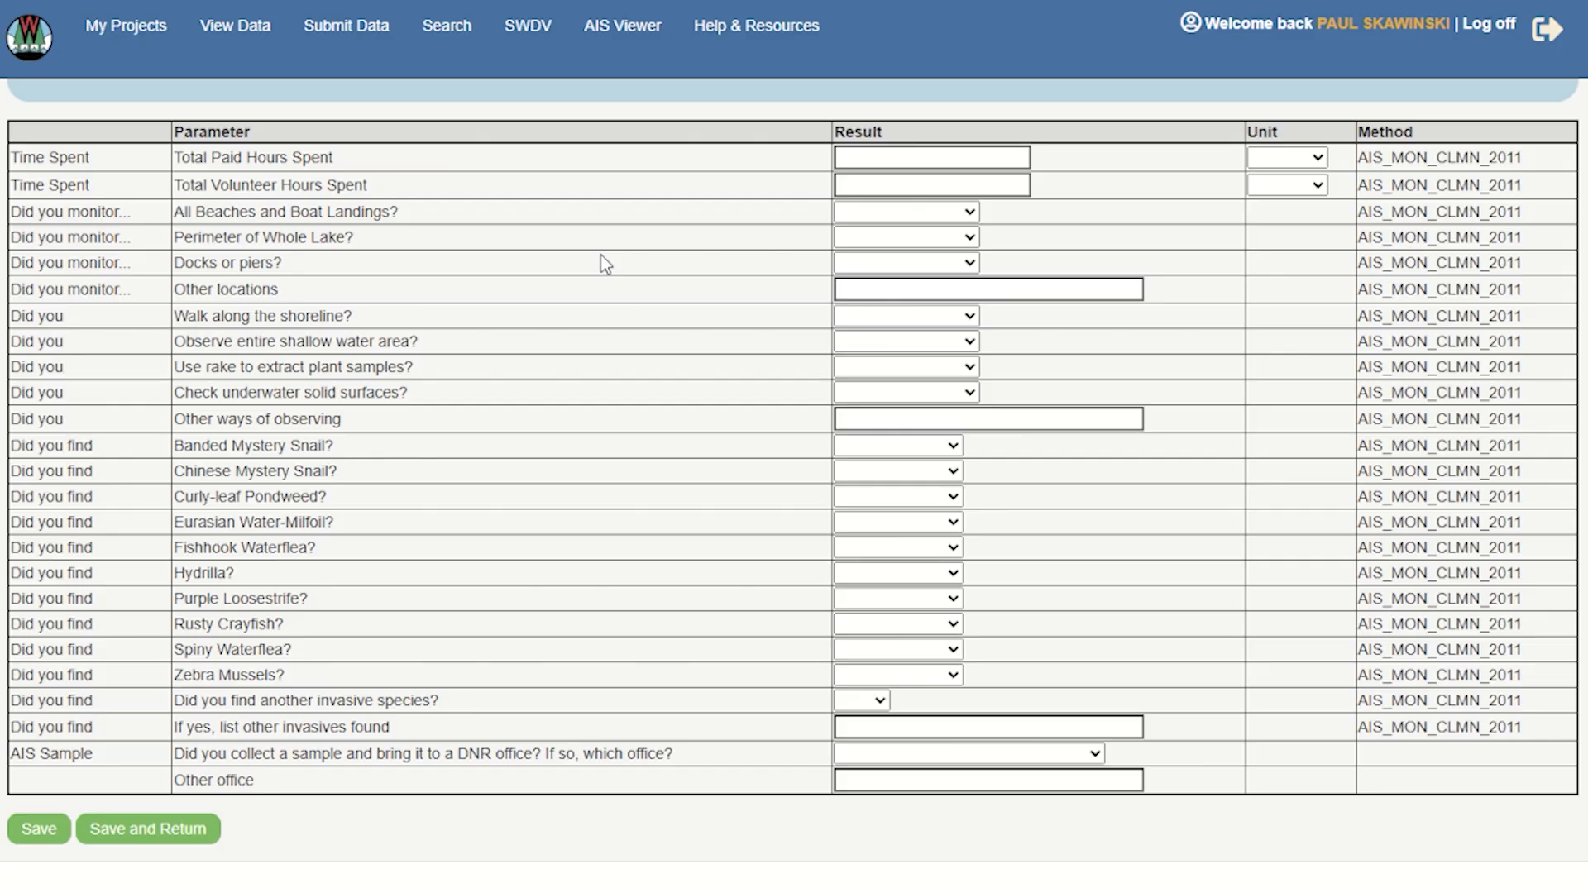
{"action": "left_click", "coordinate": [900, 186]}
{"action": "type", "text": "8.5"}
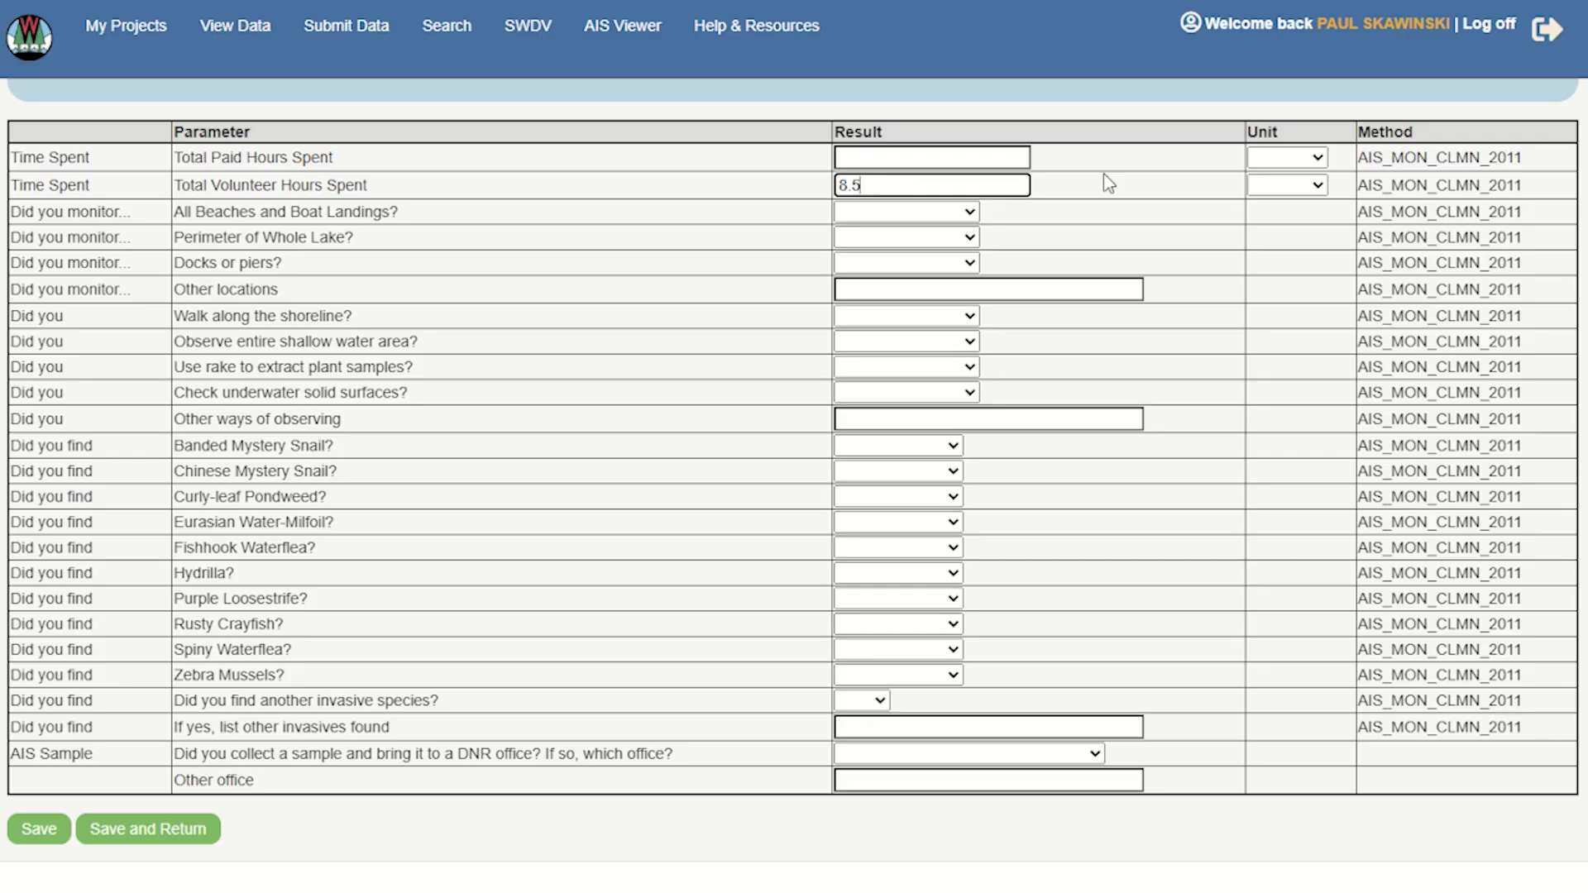
{"action": "left_click", "coordinate": [1250, 186]}
{"action": "left_click", "coordinate": [1274, 240]}
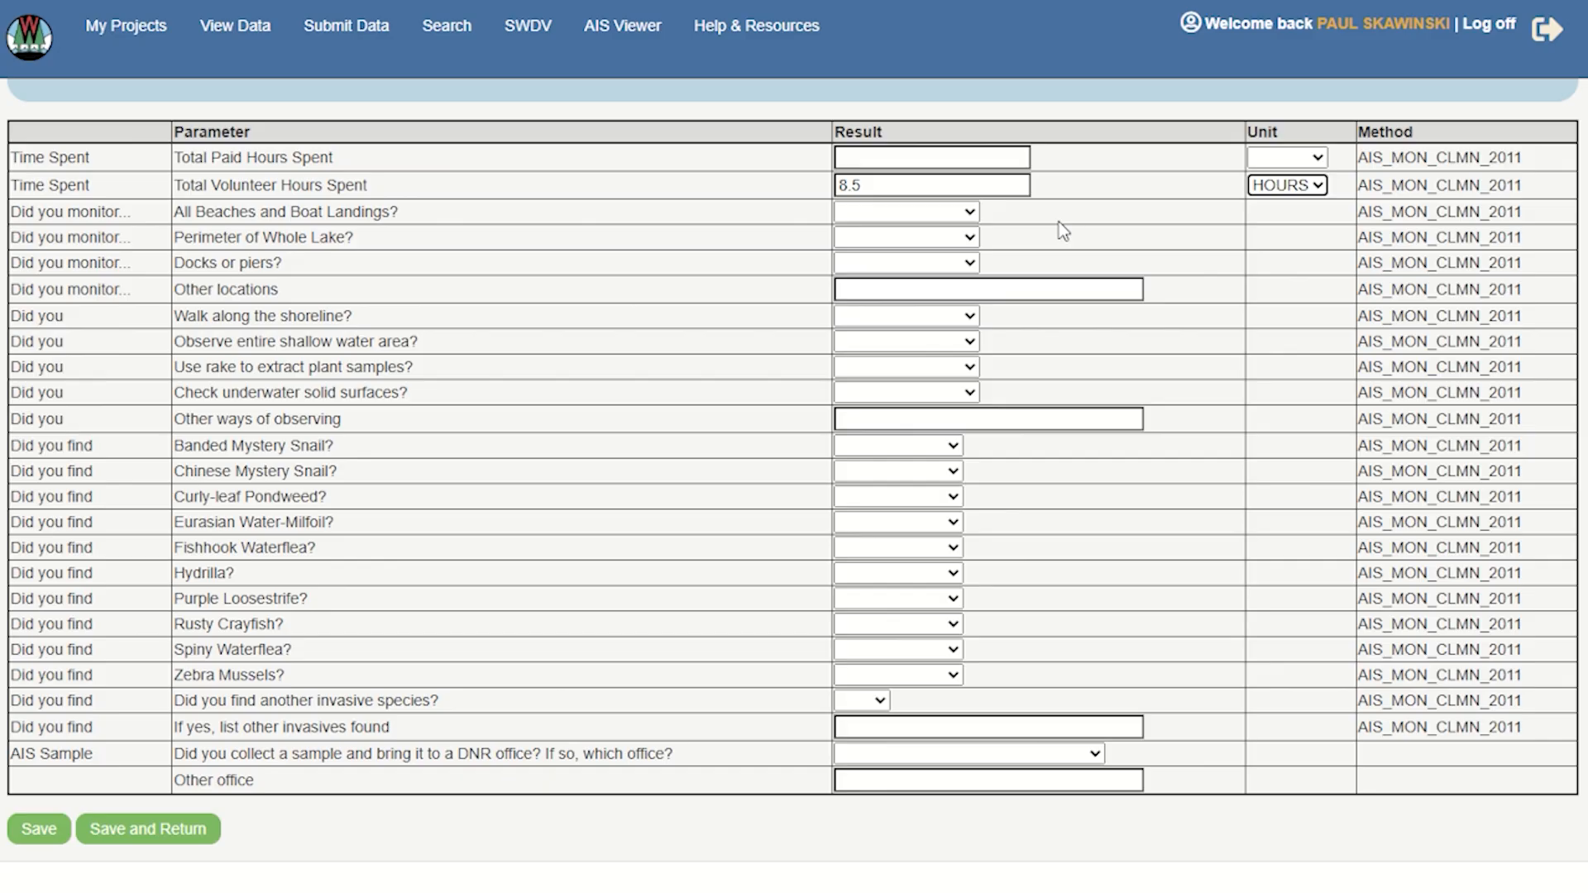
{"action": "left_click", "coordinate": [969, 213]}
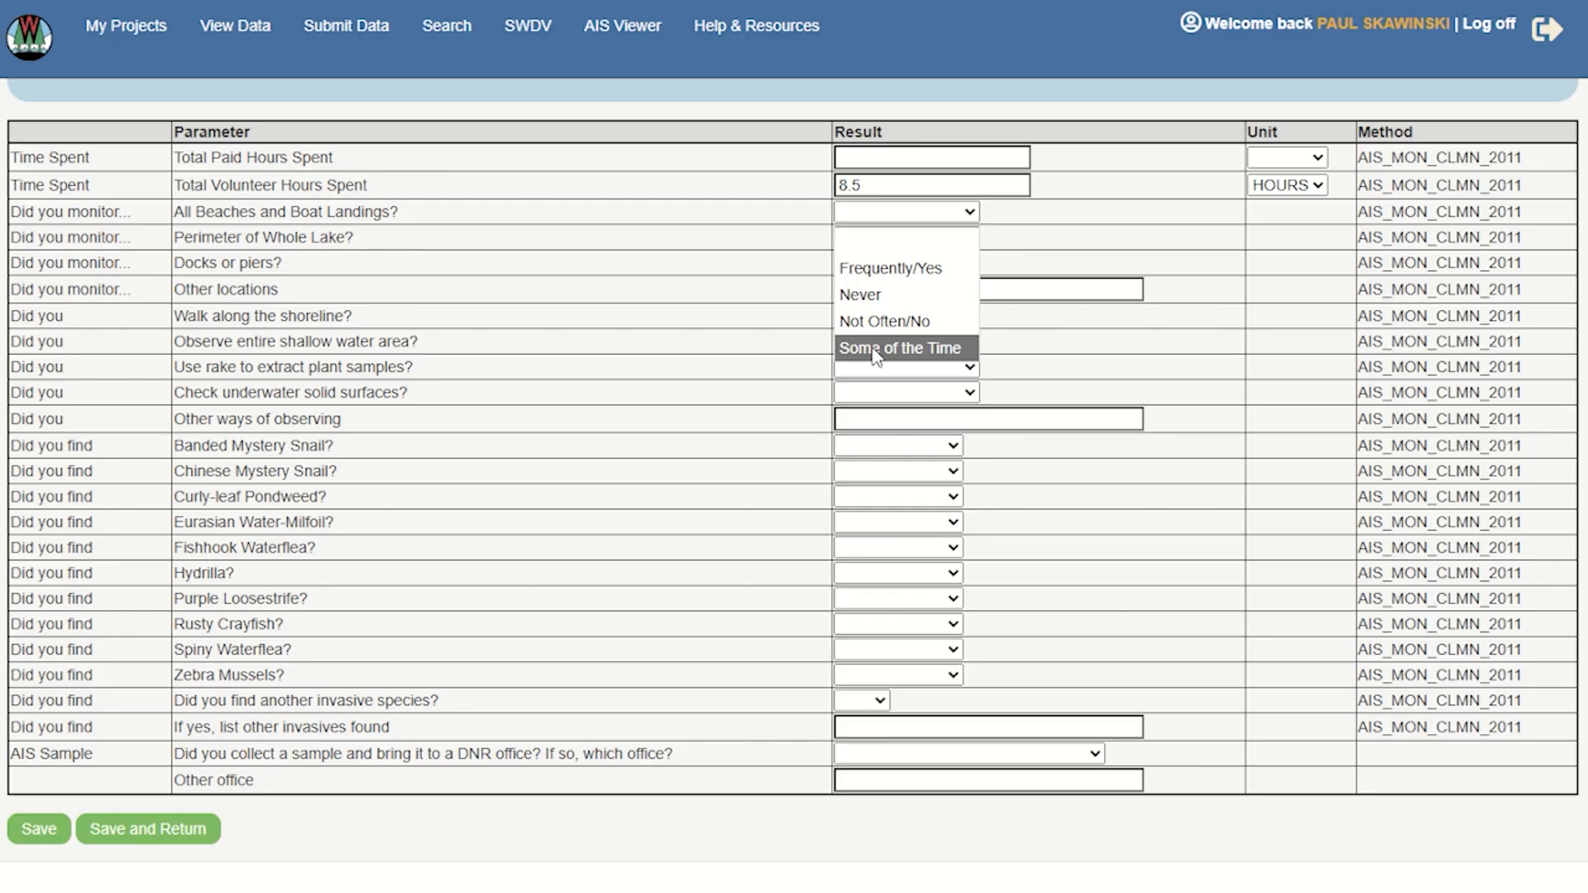
Answer Frequently/Yes for beaches and boat landings, whole-lake perimeter, and docks or piers.
{"action": "left_click", "coordinate": [914, 270]}
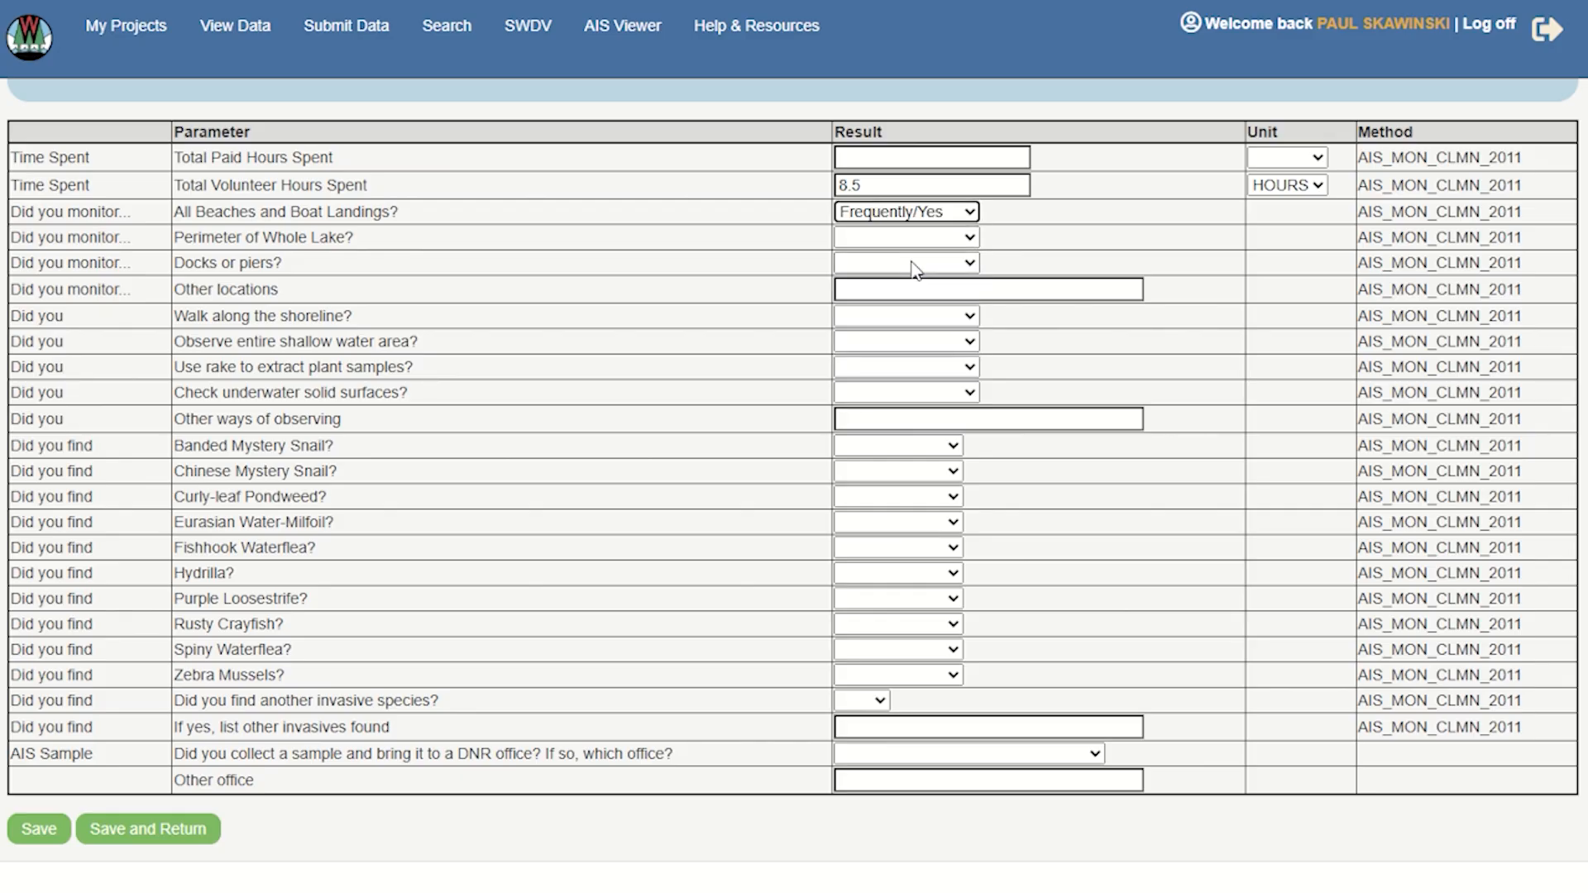
{"action": "left_click", "coordinate": [959, 240]}
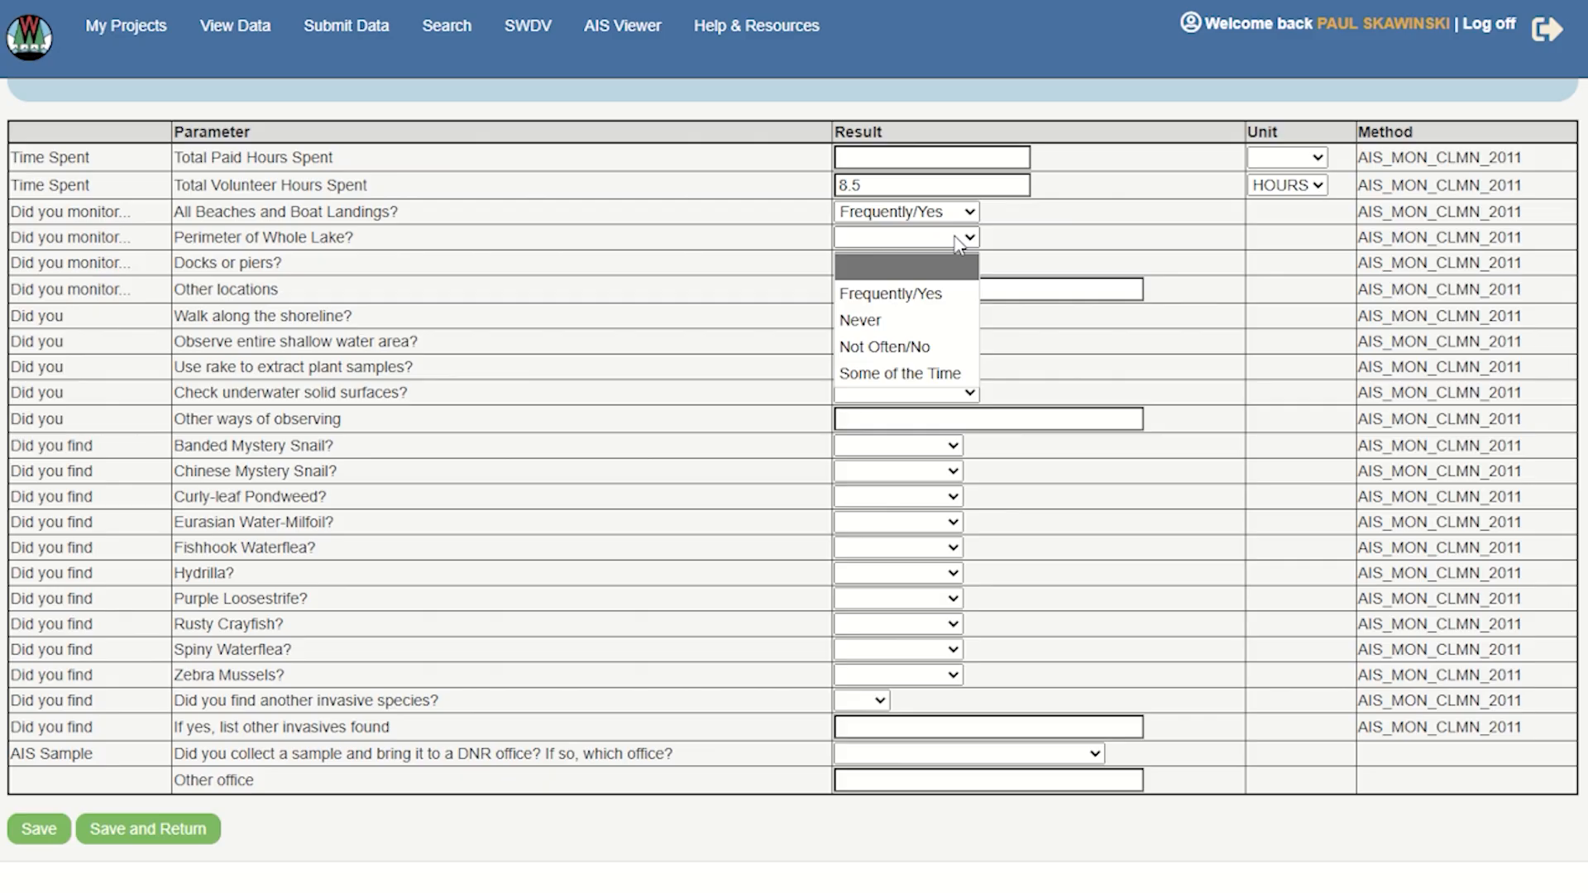
{"action": "left_click", "coordinate": [907, 294]}
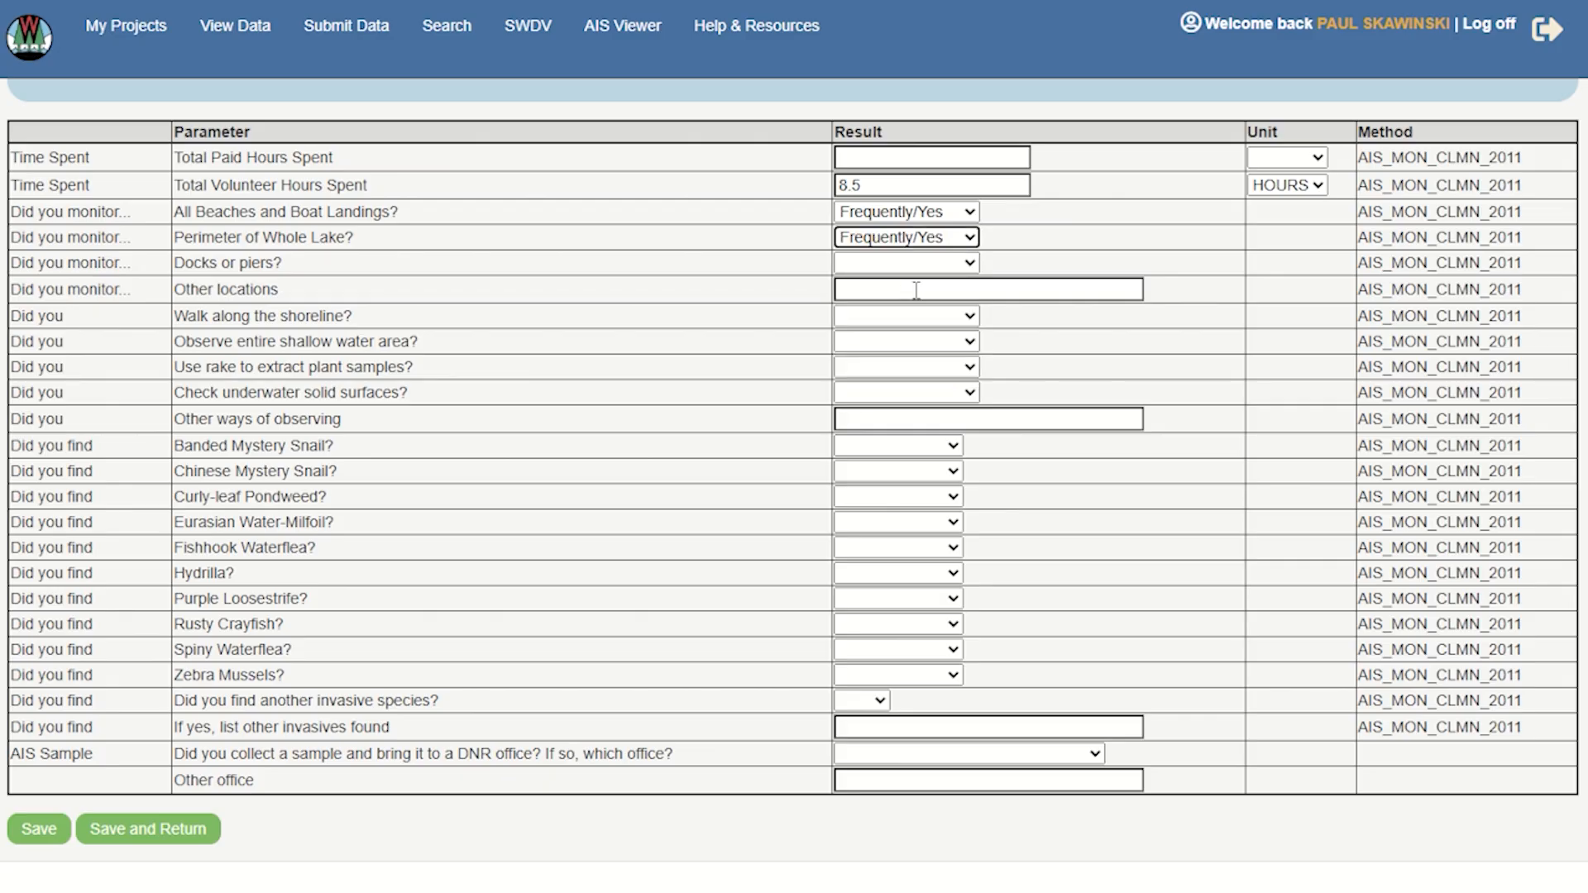
{"action": "left_click", "coordinate": [969, 265]}
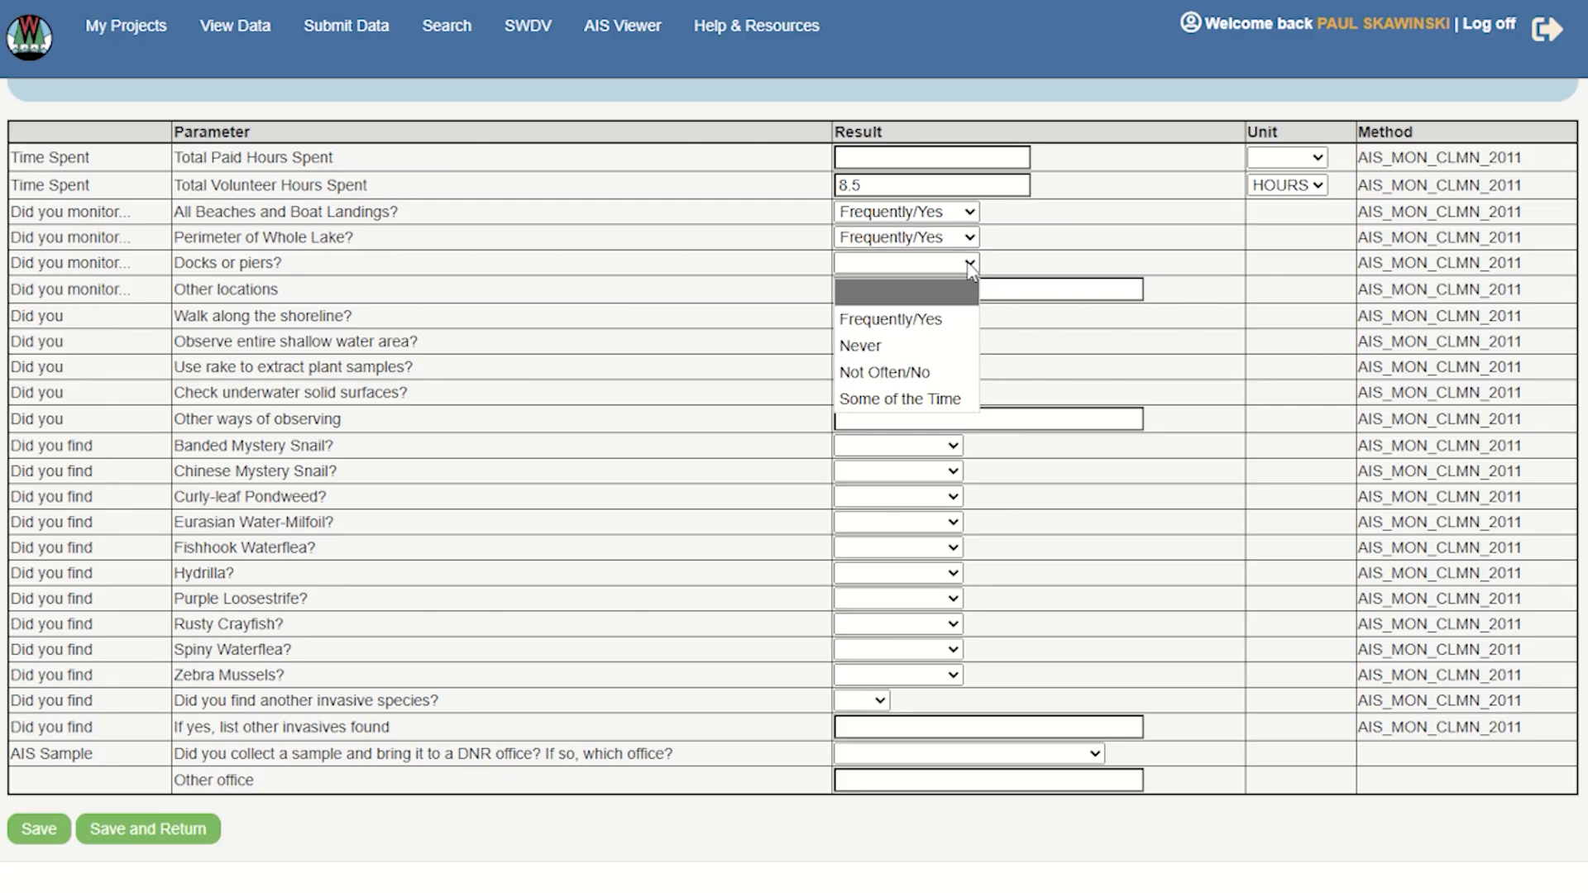
{"action": "left_click", "coordinate": [914, 322]}
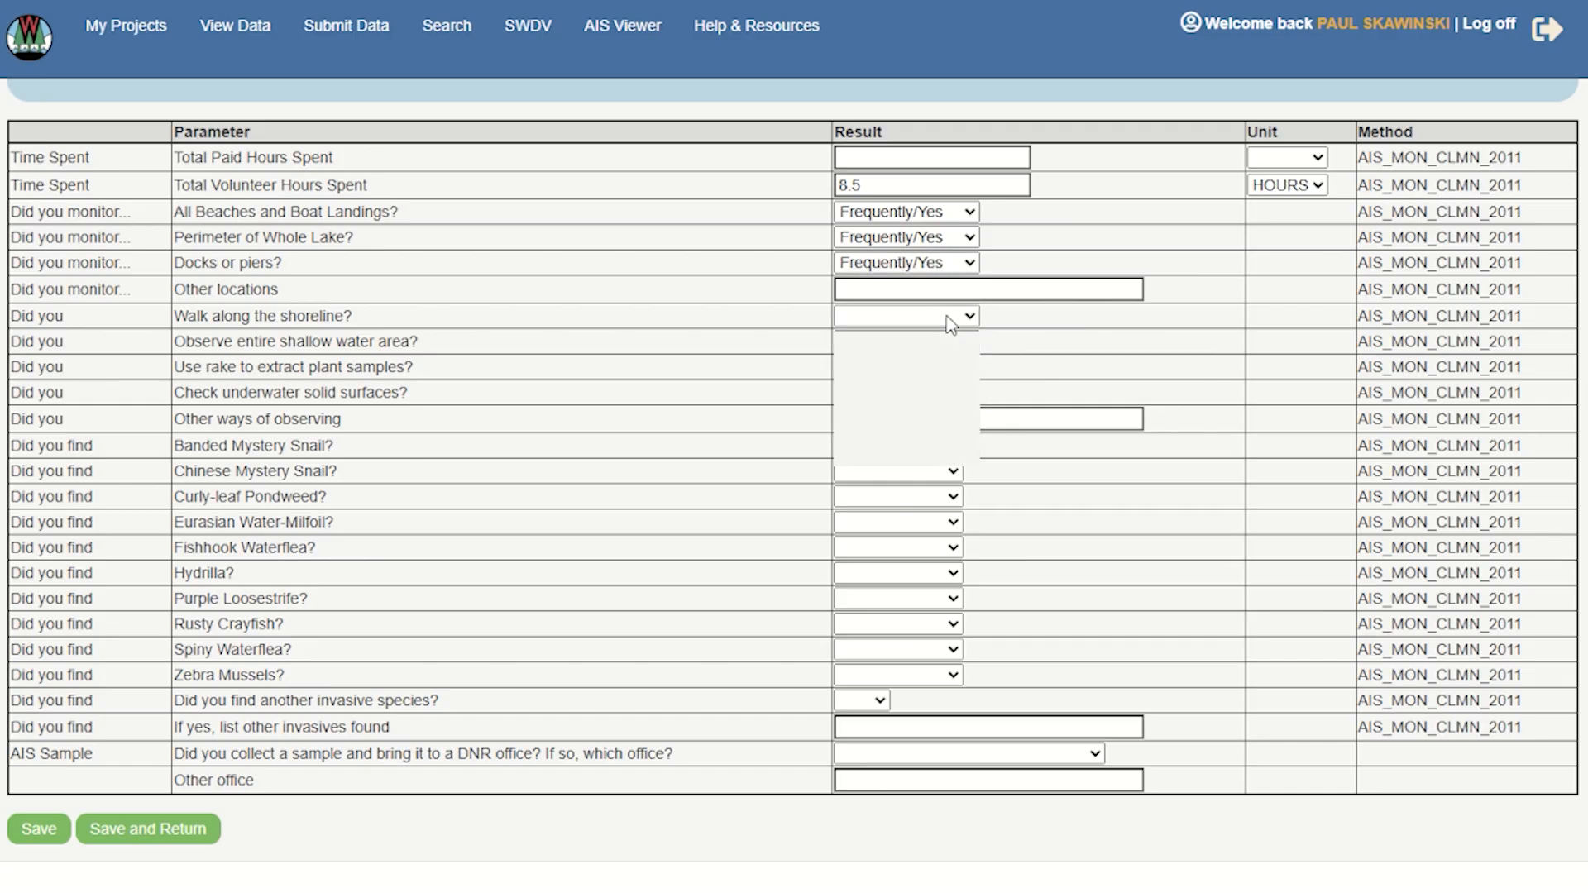
Answer Never for shoreline walk and shallow water, Frequently/Yes for rake and underwater surfaces.
{"action": "left_click", "coordinate": [911, 316]}
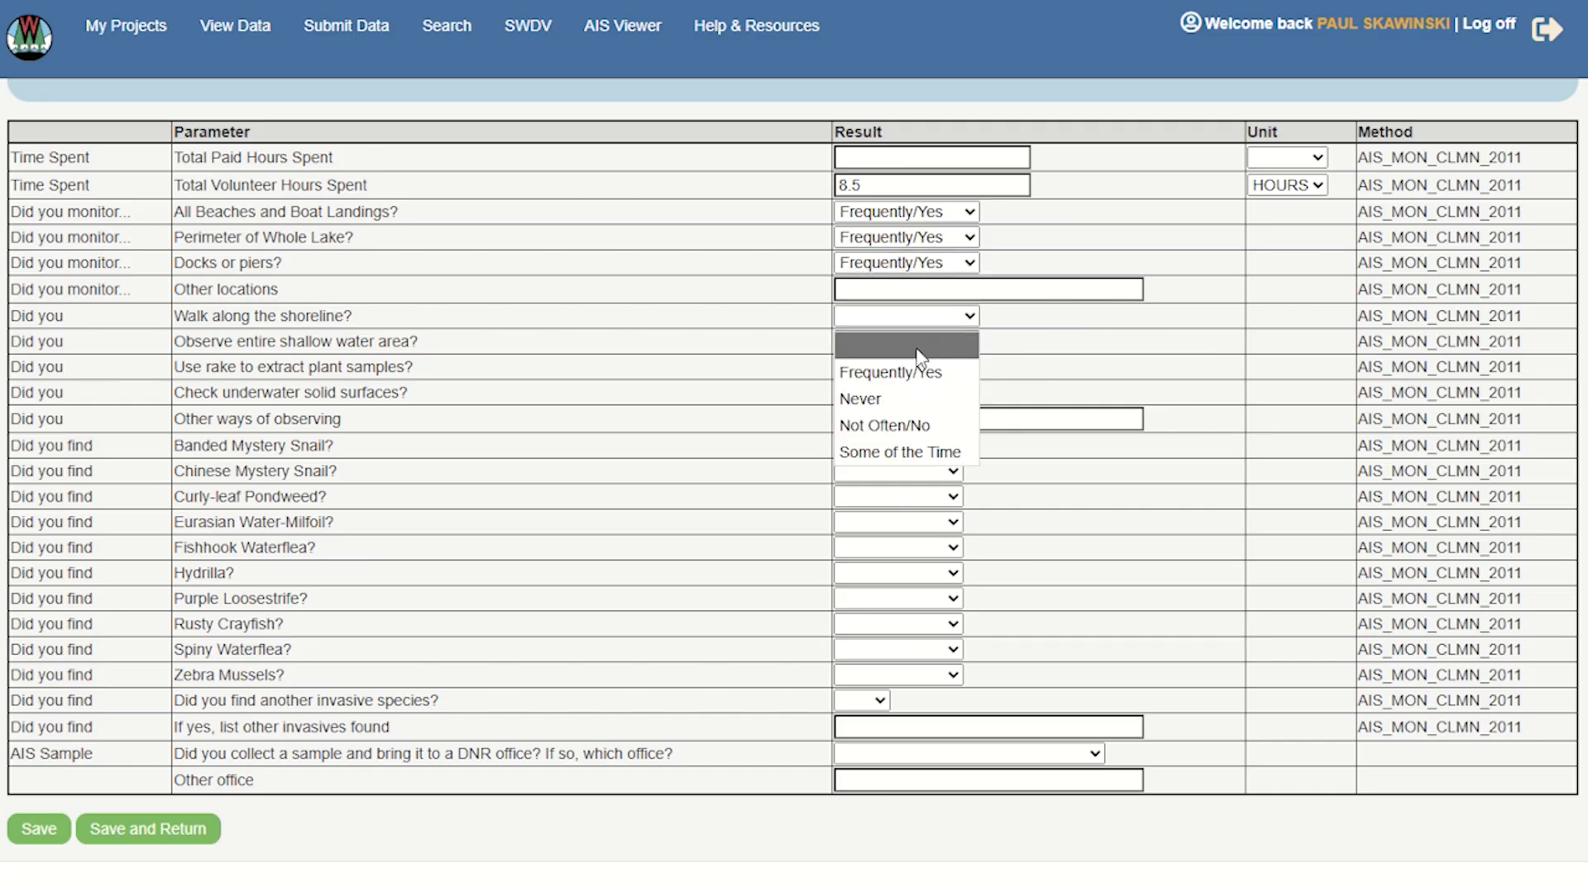
{"action": "left_click", "coordinate": [883, 404]}
{"action": "left_click", "coordinate": [969, 343]}
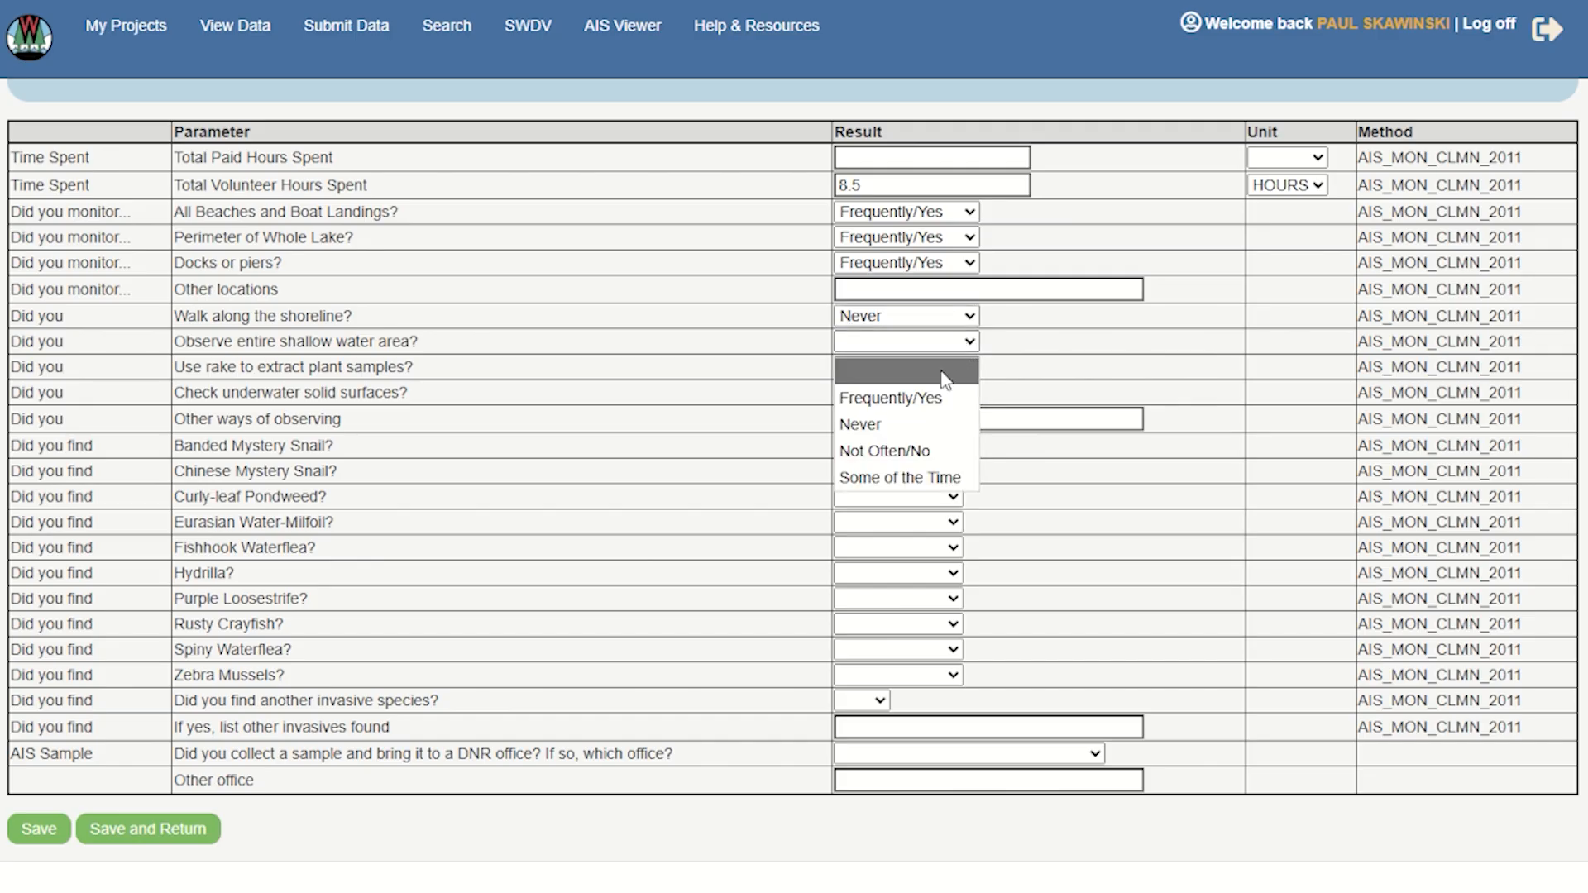
{"action": "left_click", "coordinate": [892, 423]}
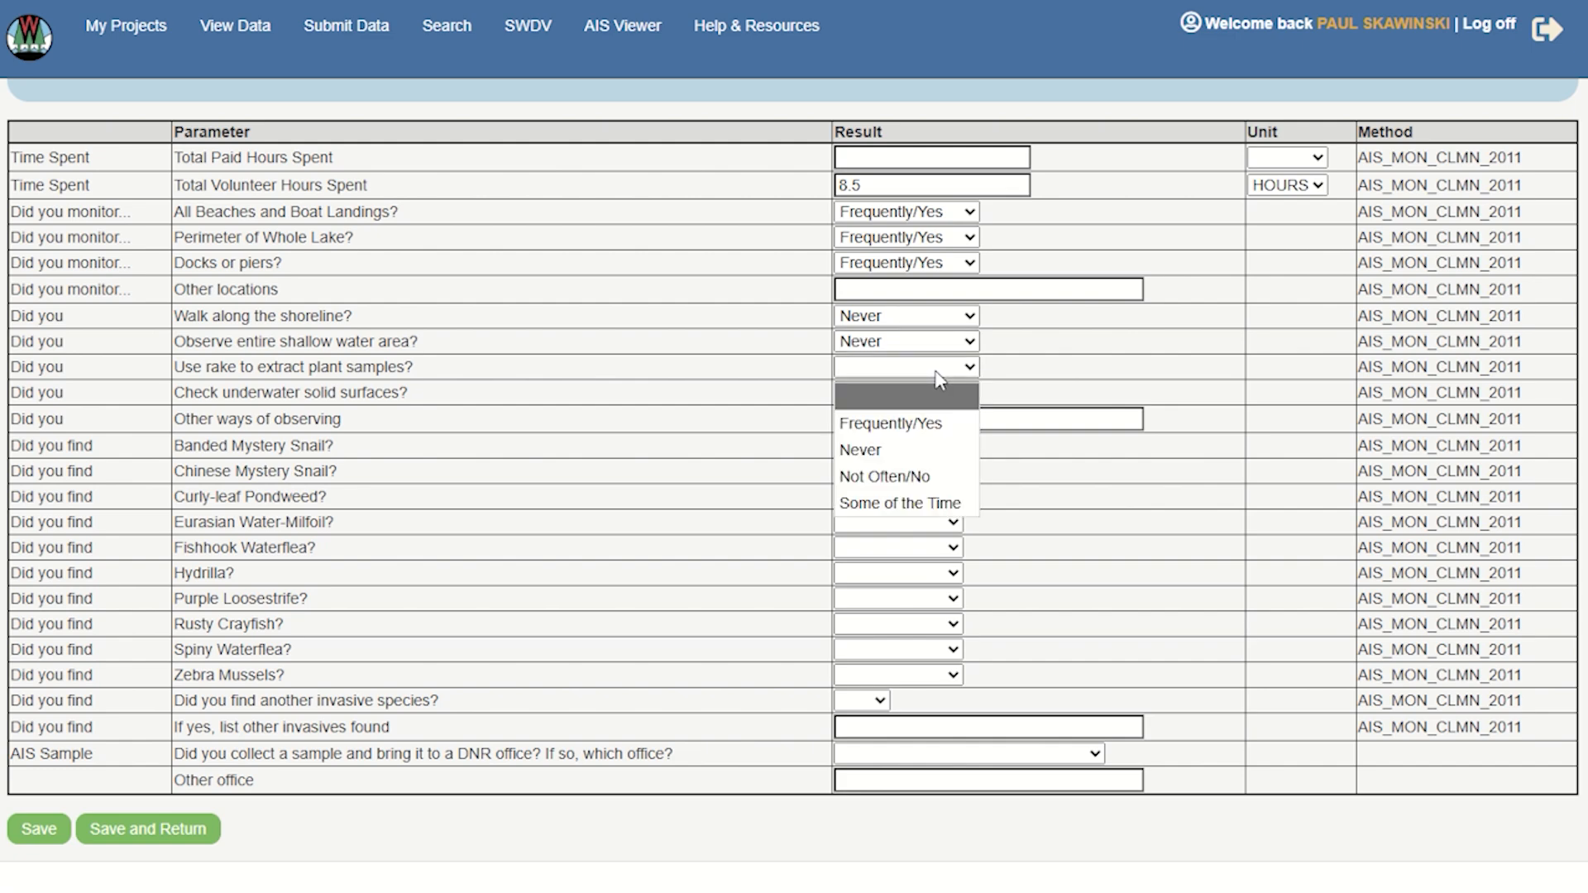
{"action": "left_click", "coordinate": [916, 422]}
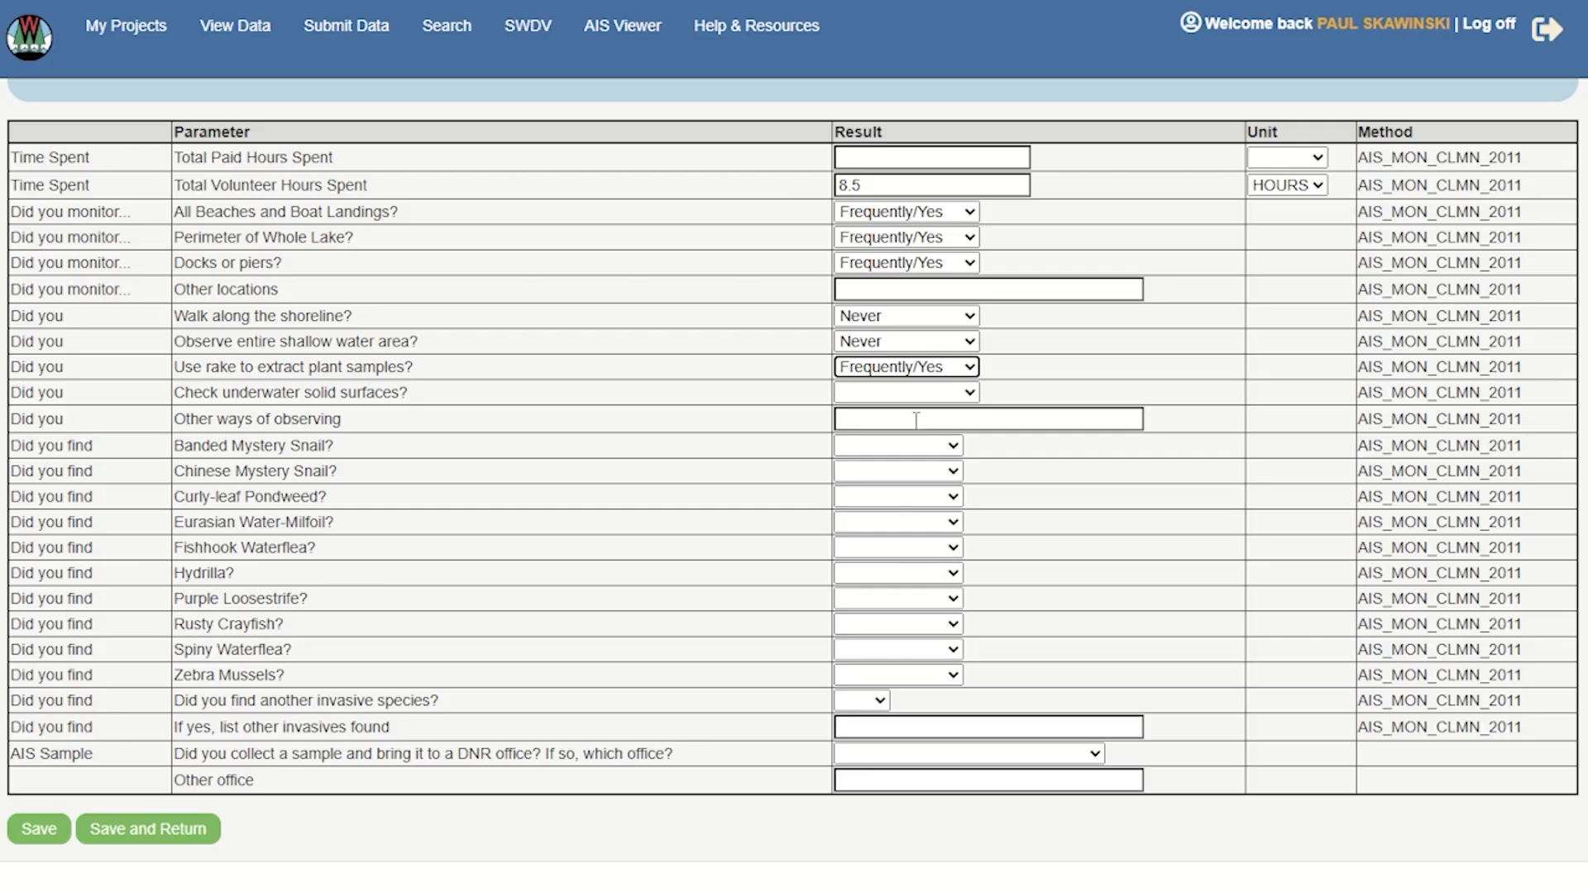
{"action": "left_click", "coordinate": [967, 394]}
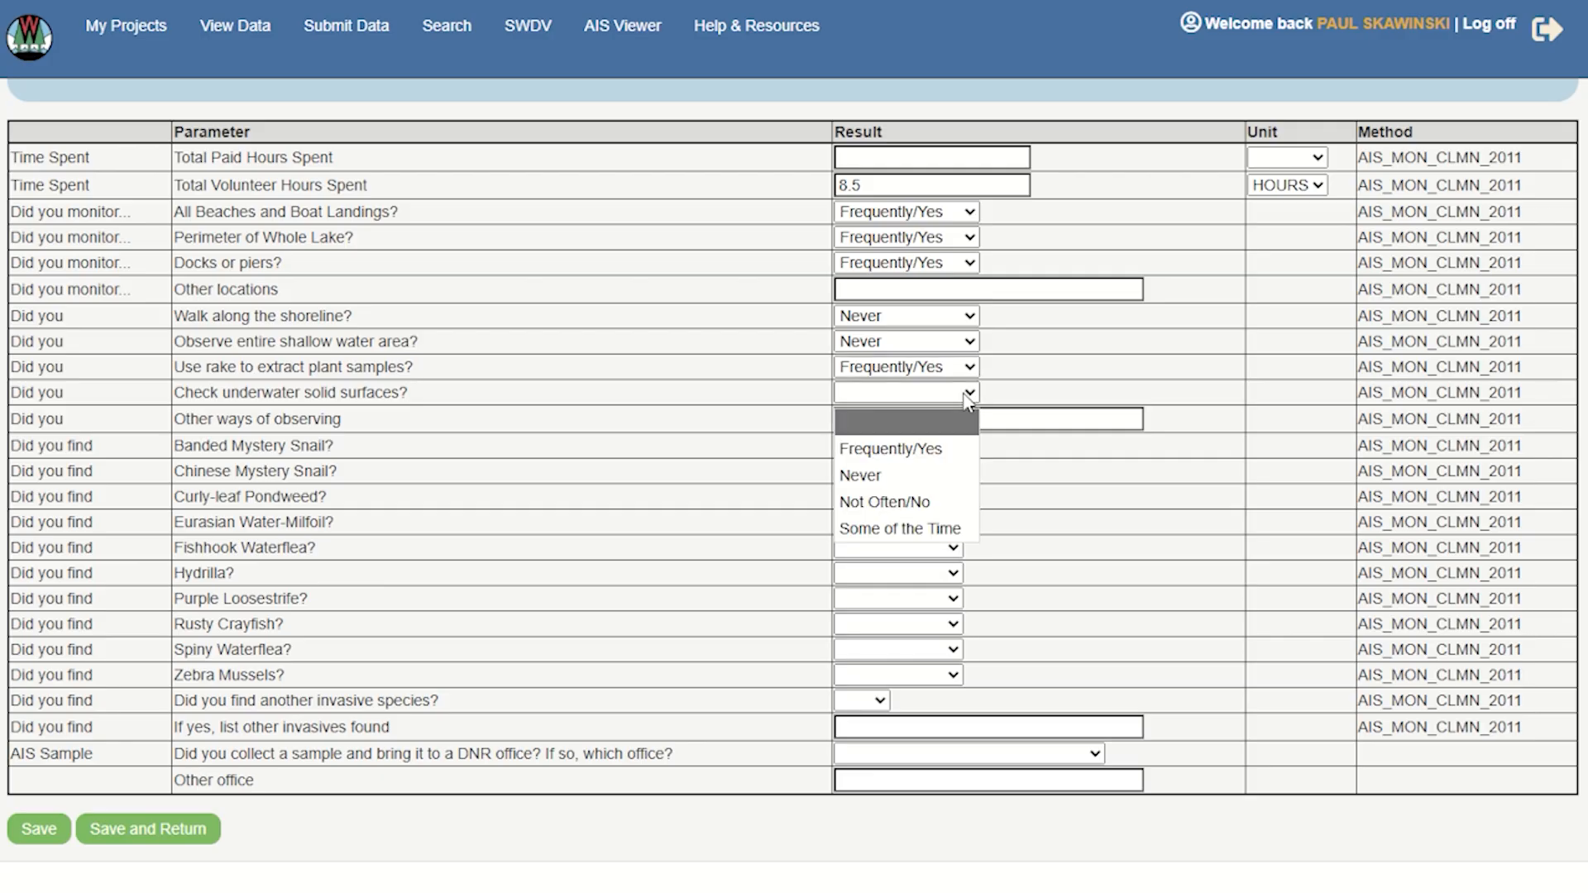
{"action": "left_click", "coordinate": [927, 449]}
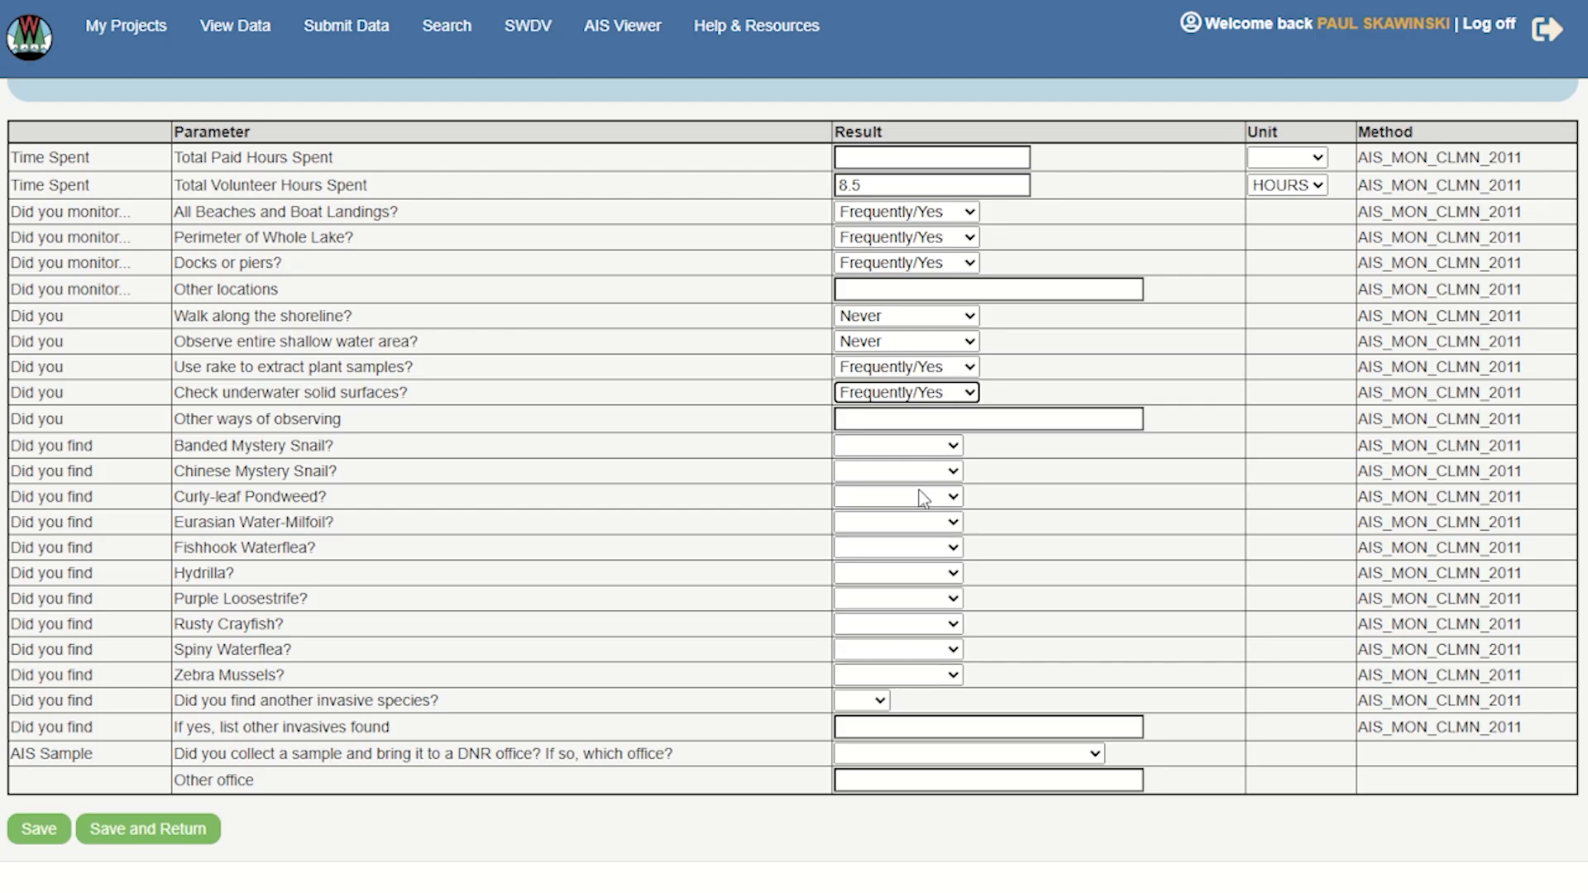
Mark Eurasian Water-Milfoil as found (Yes).
{"action": "left_click", "coordinate": [953, 449]}
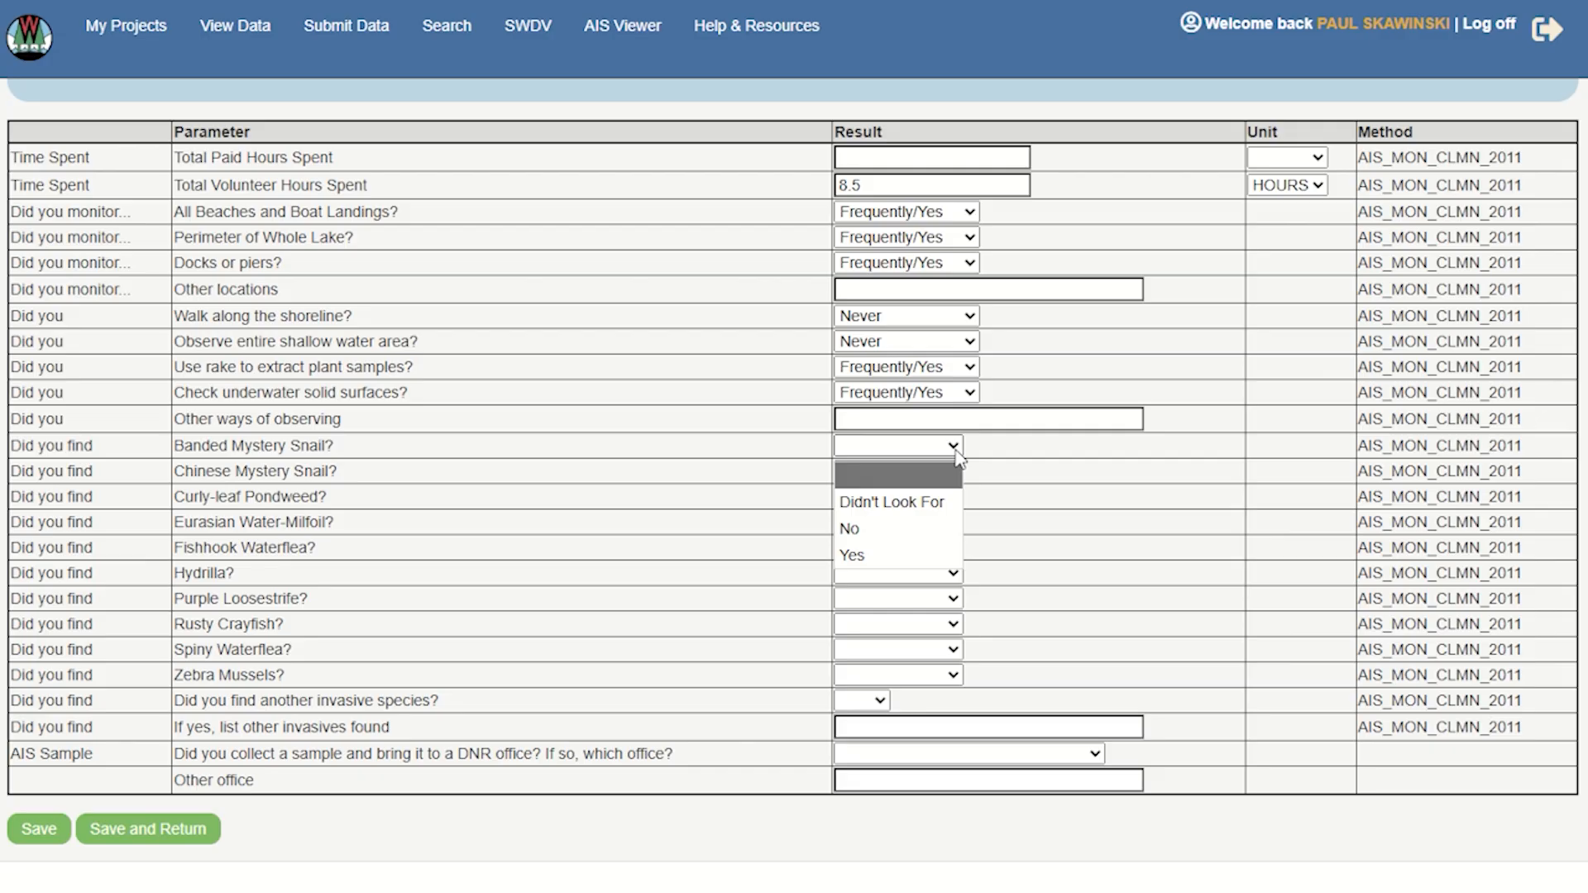
{"action": "left_click", "coordinate": [1074, 500]}
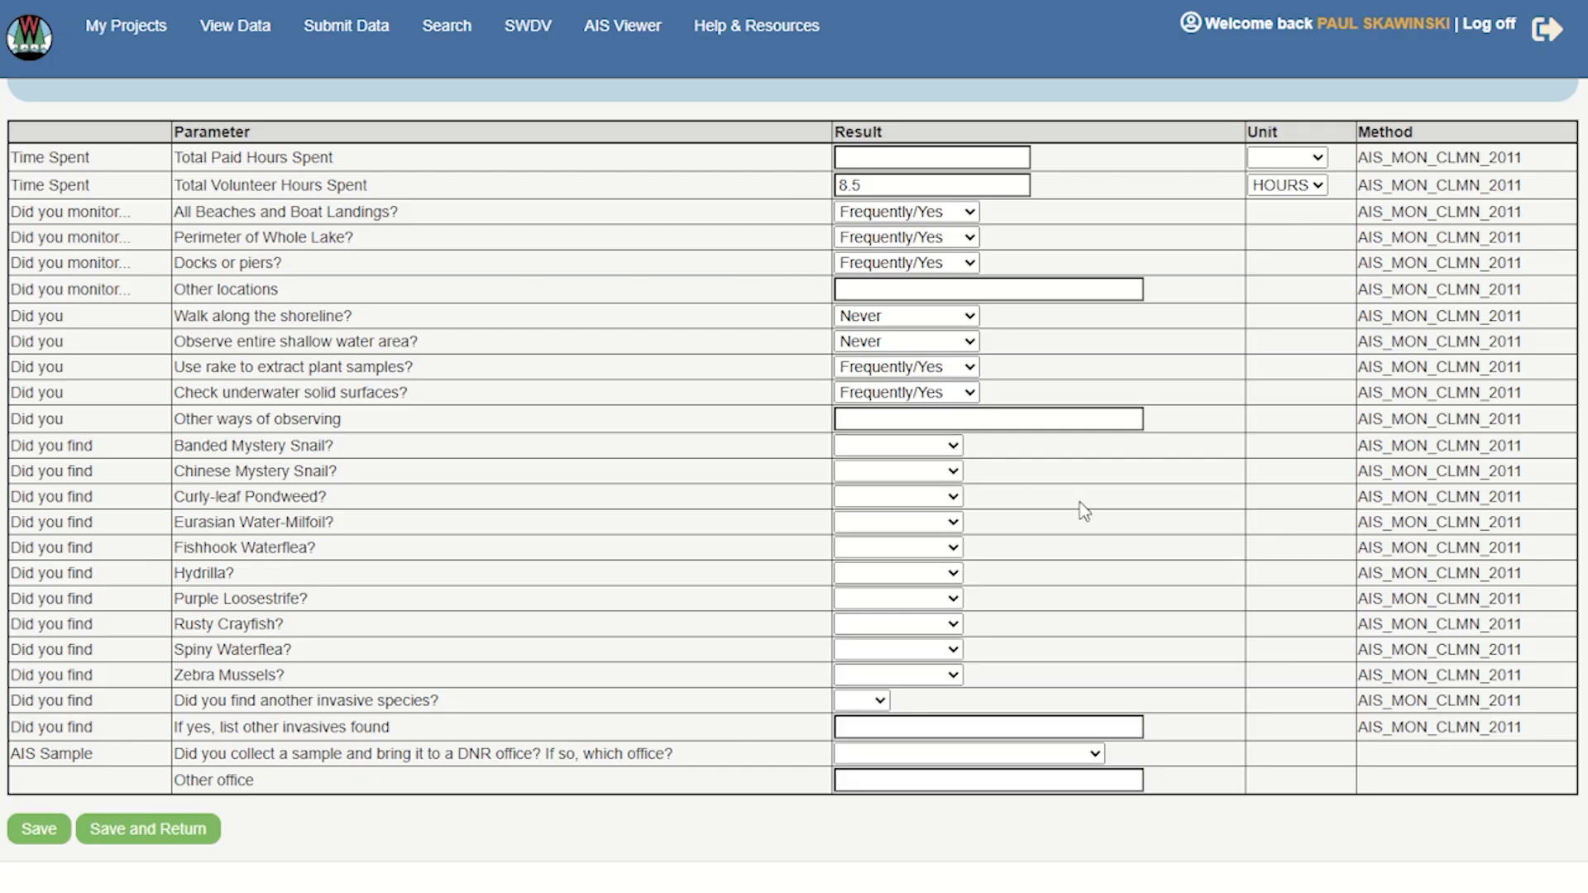
{"action": "left_click", "coordinate": [954, 522]}
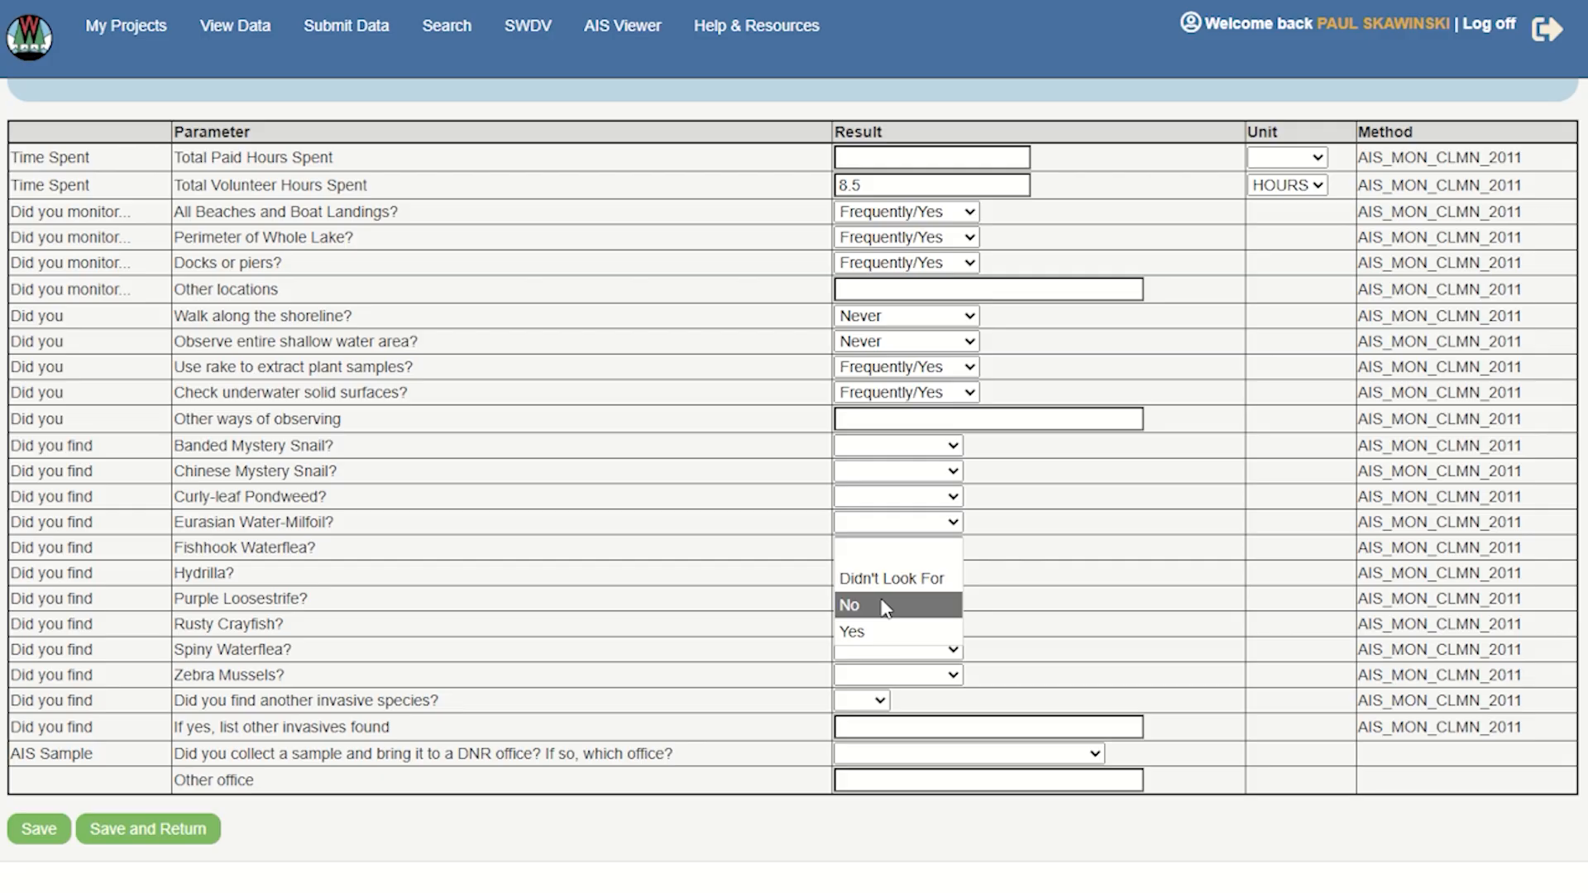
{"action": "left_click", "coordinate": [879, 634]}
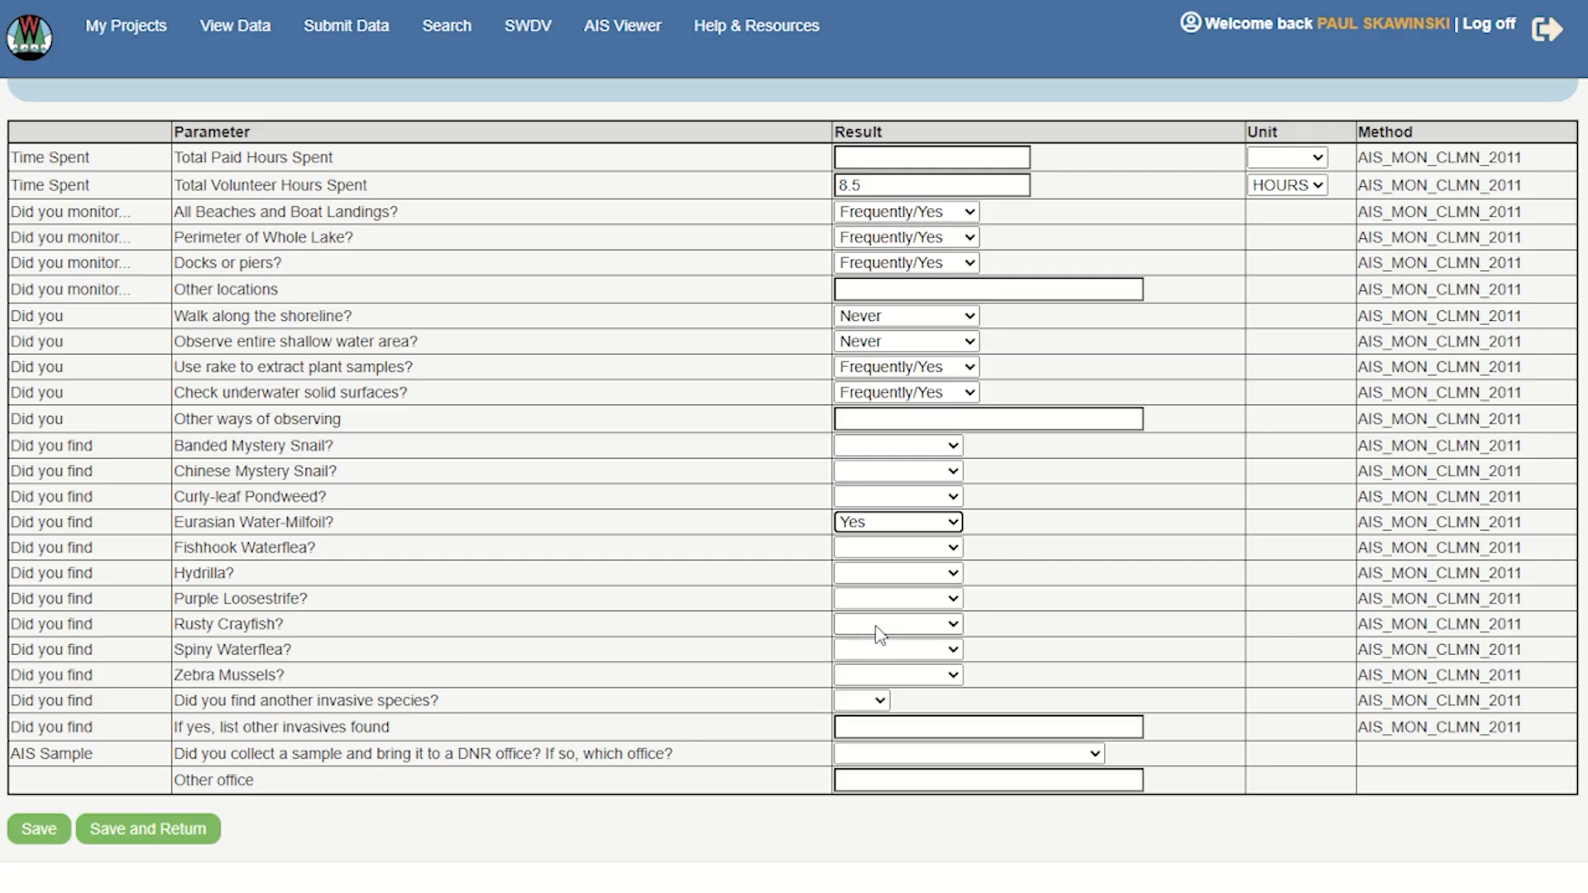
Set Banded and Chinese Mystery Snail, Curly-leaf Pondweed, Fishhook Waterflea to Didn't Look For.
{"action": "left_click", "coordinate": [955, 450]}
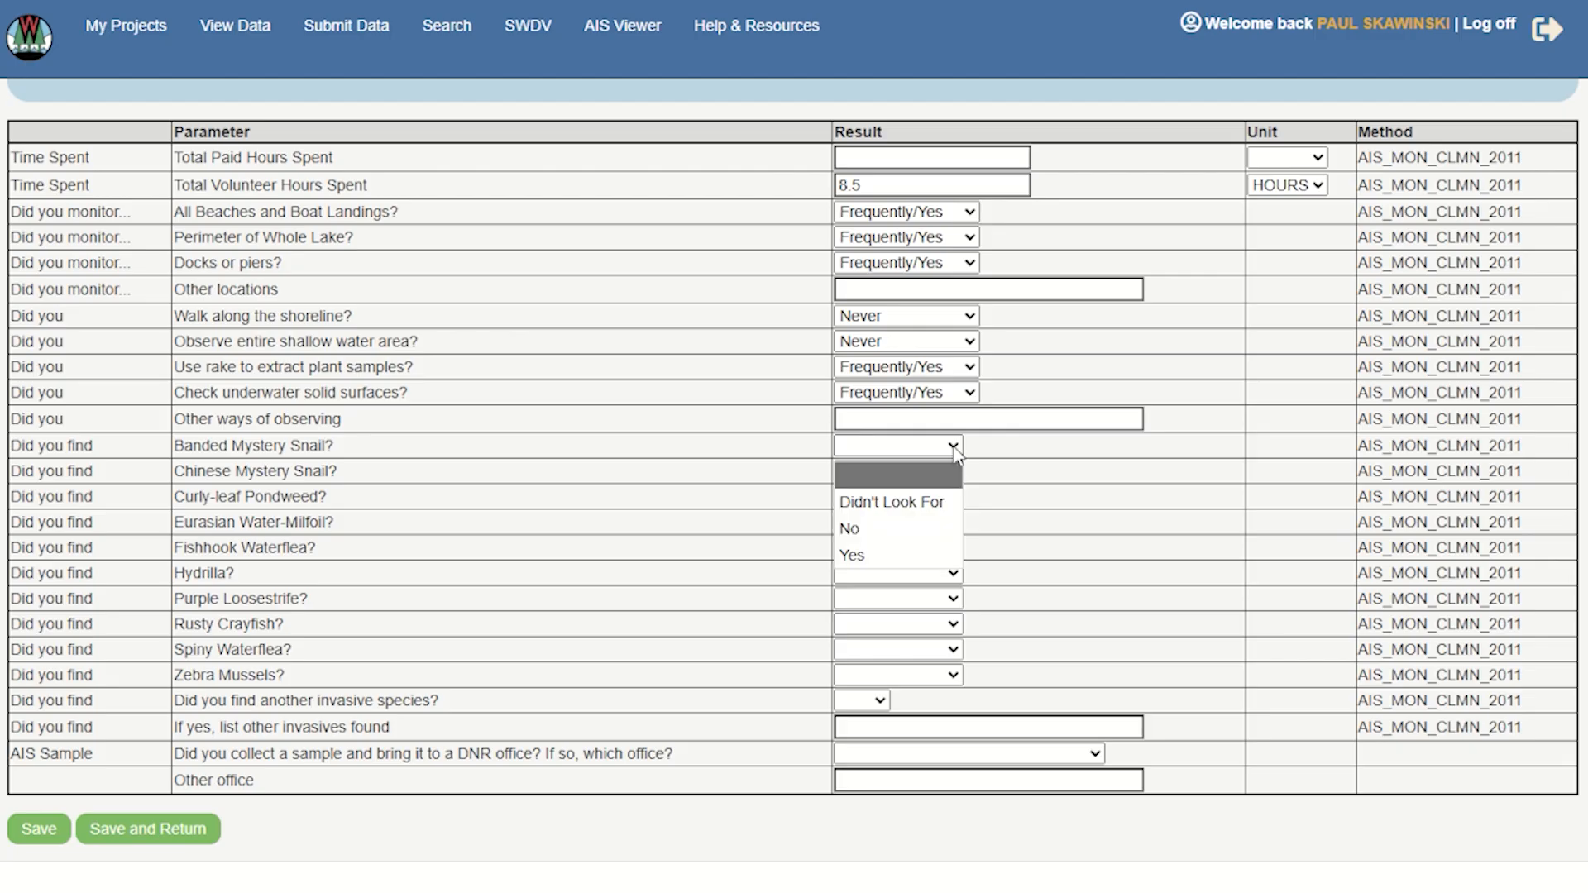
{"action": "left_click", "coordinate": [934, 510]}
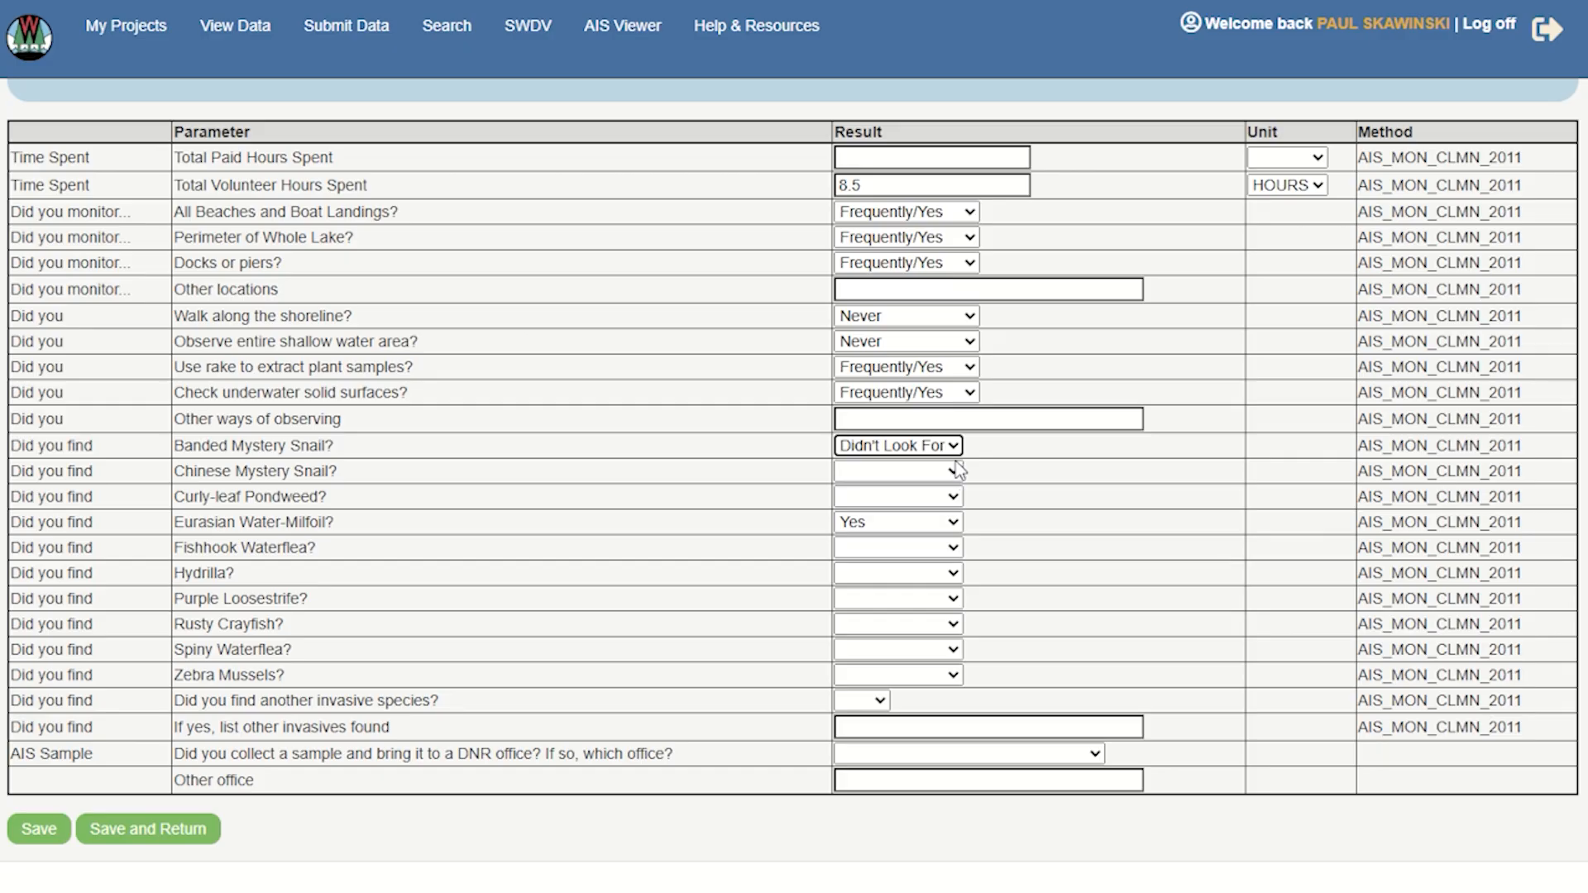
{"action": "left_click", "coordinate": [954, 474]}
{"action": "left_click", "coordinate": [927, 534]}
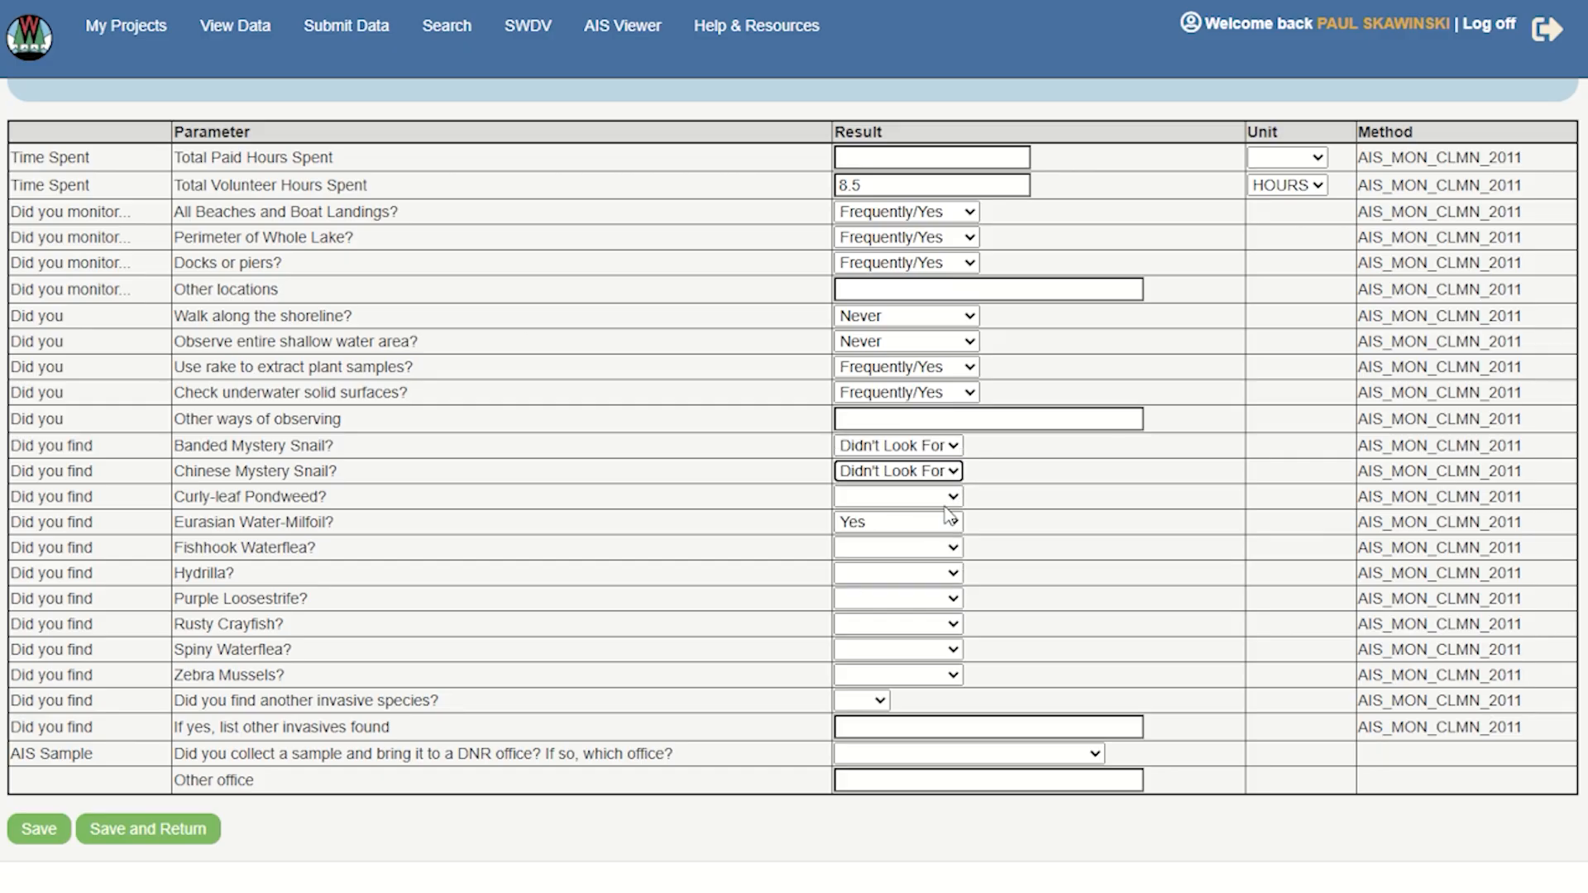
{"action": "left_click", "coordinate": [951, 497]}
{"action": "left_click", "coordinate": [942, 552]}
{"action": "left_click", "coordinate": [943, 548]}
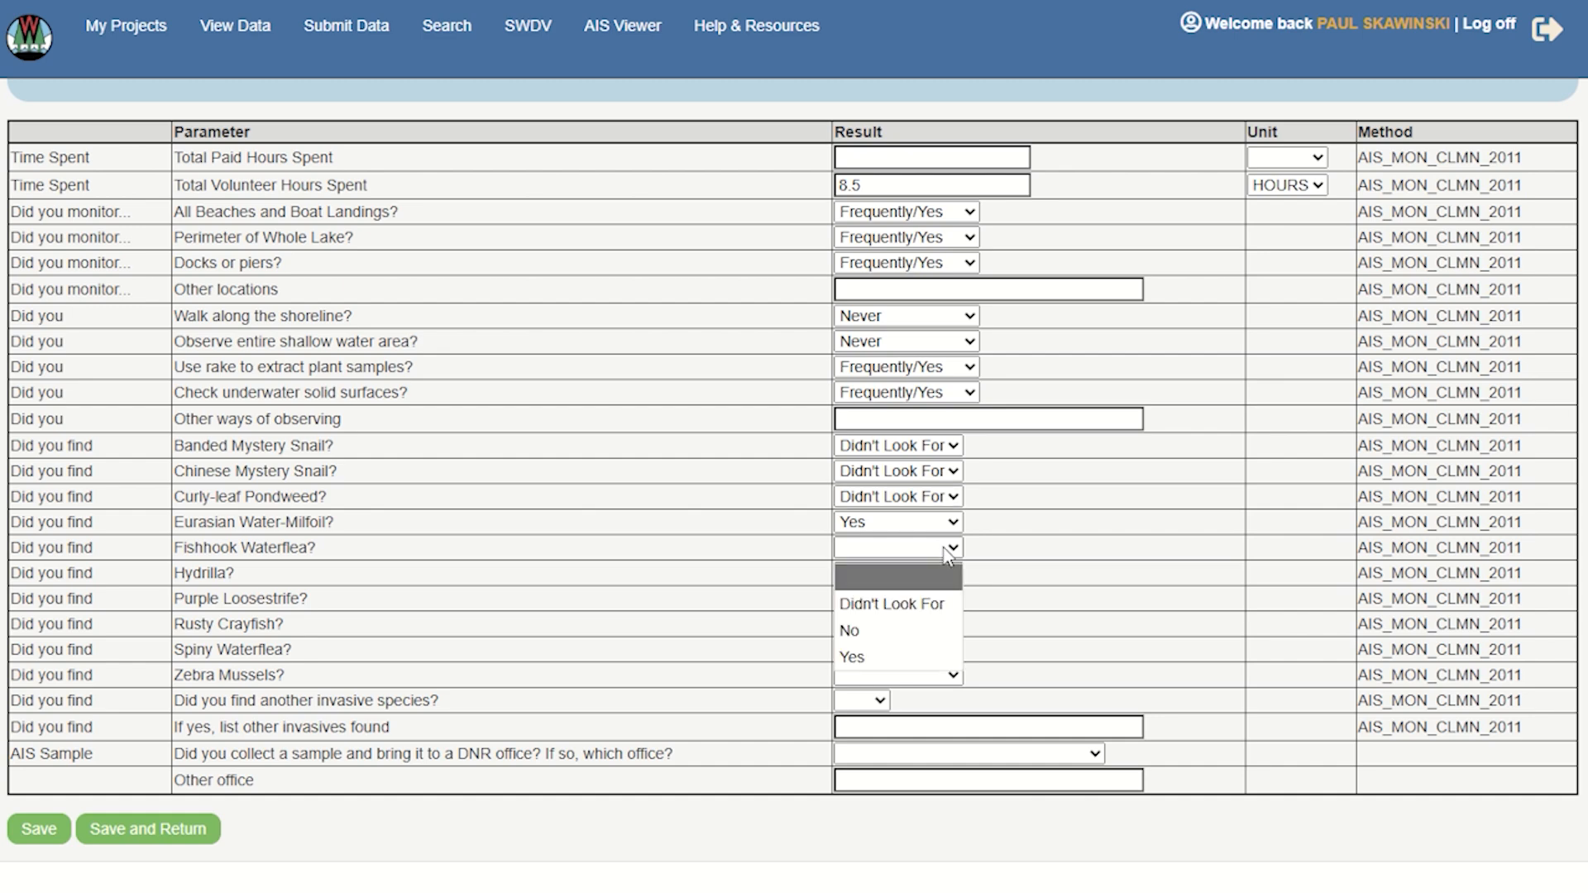
{"action": "left_click", "coordinate": [915, 593]}
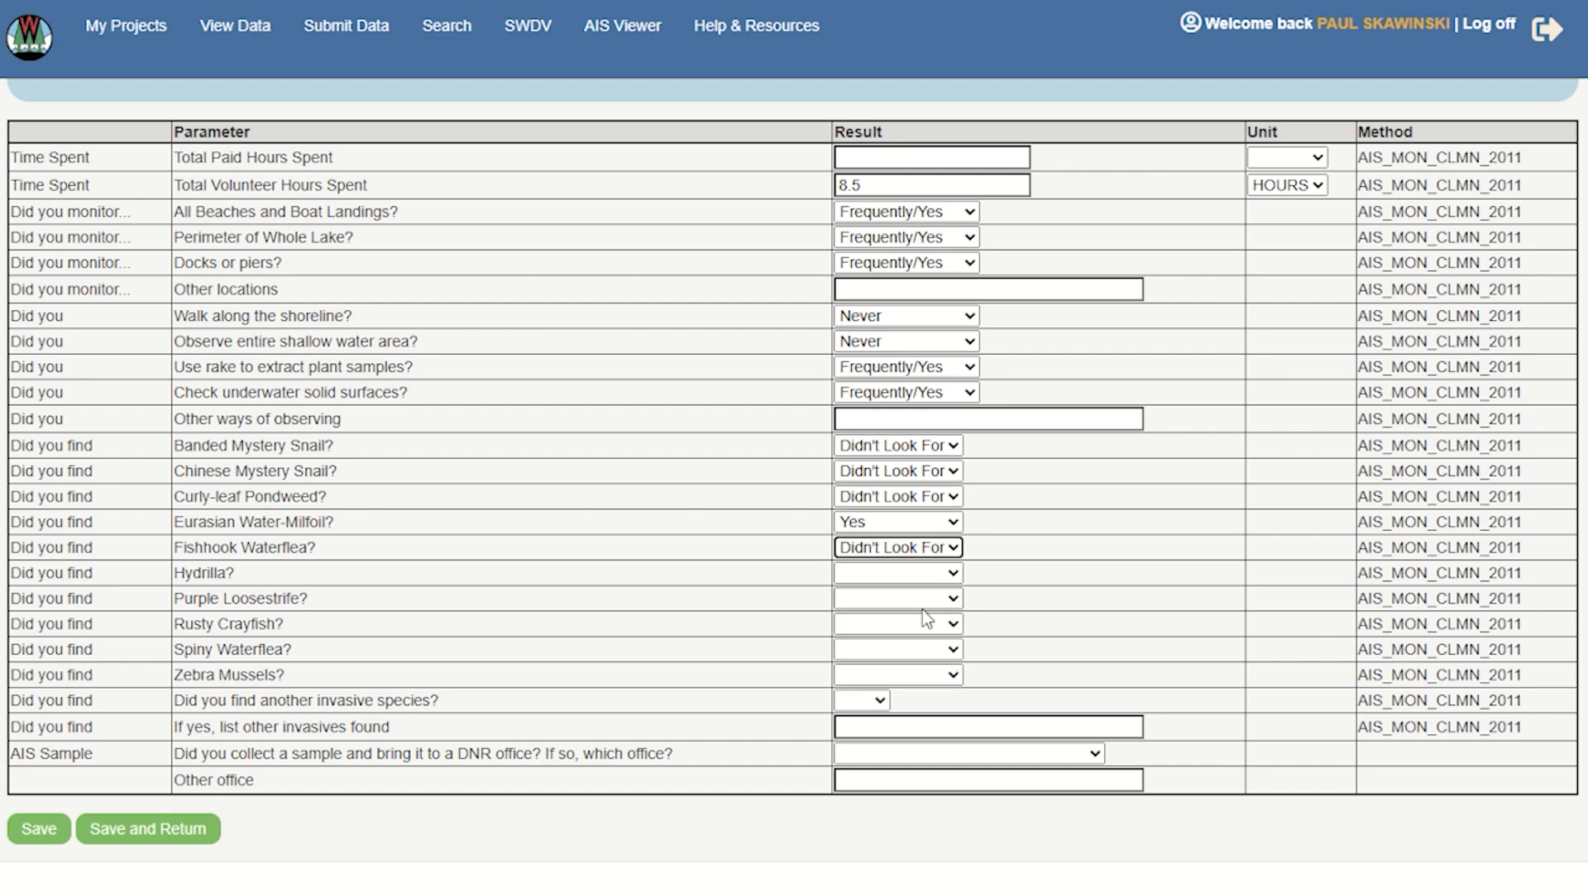
Set Zebra Mussels to No; Hydrilla, Purple Loosestrife, Rusty Crayfish, Spiny Waterflea to Didn't Look For.
{"action": "left_click", "coordinate": [957, 679]}
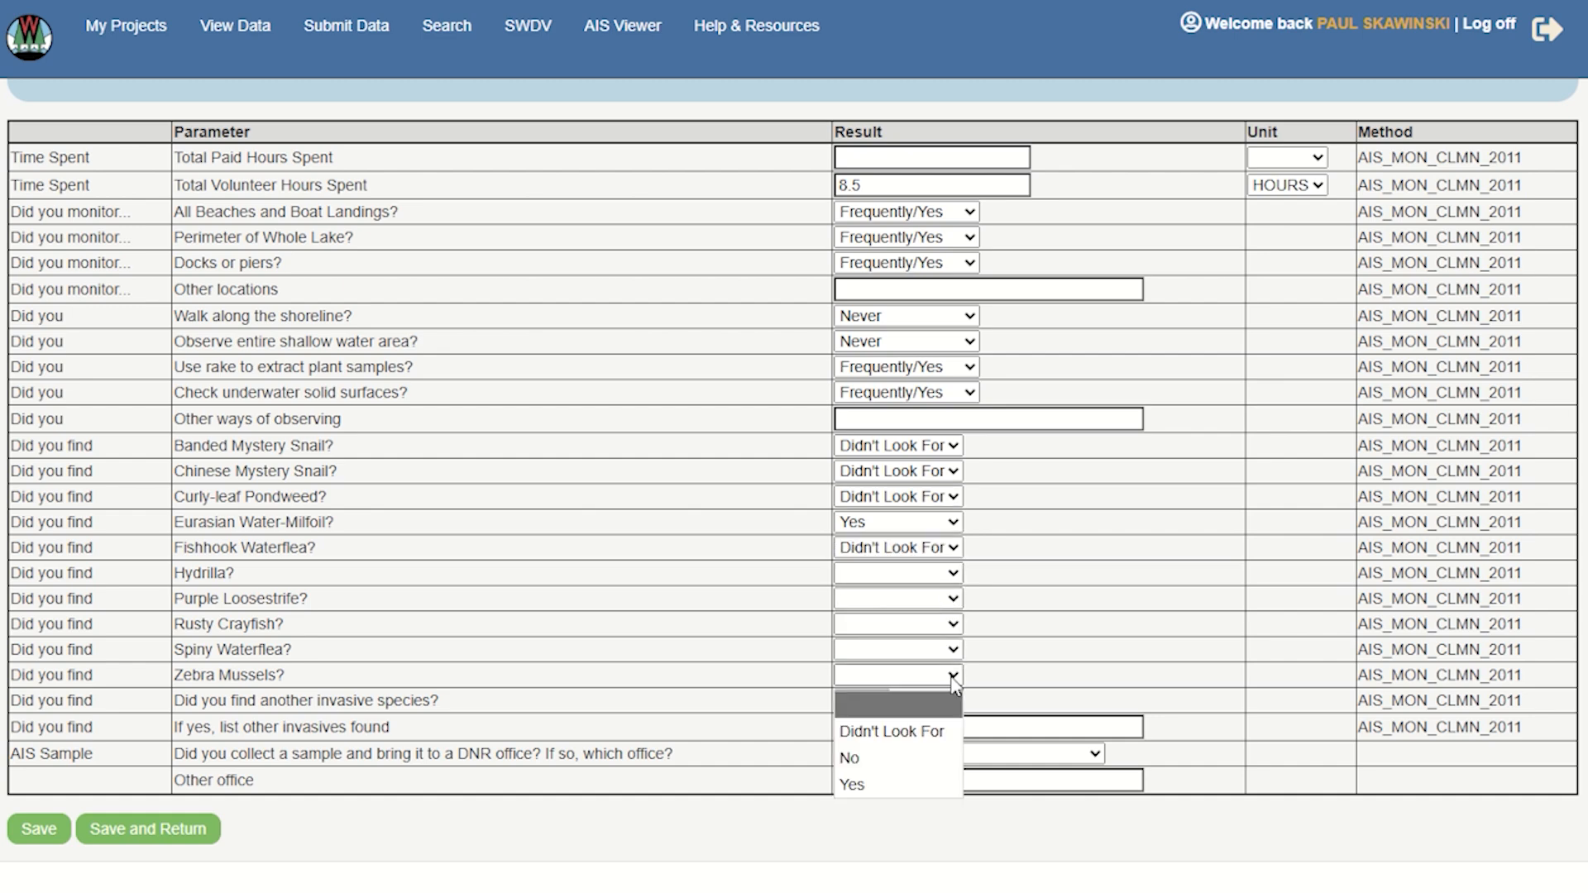
{"action": "left_click", "coordinate": [885, 767]}
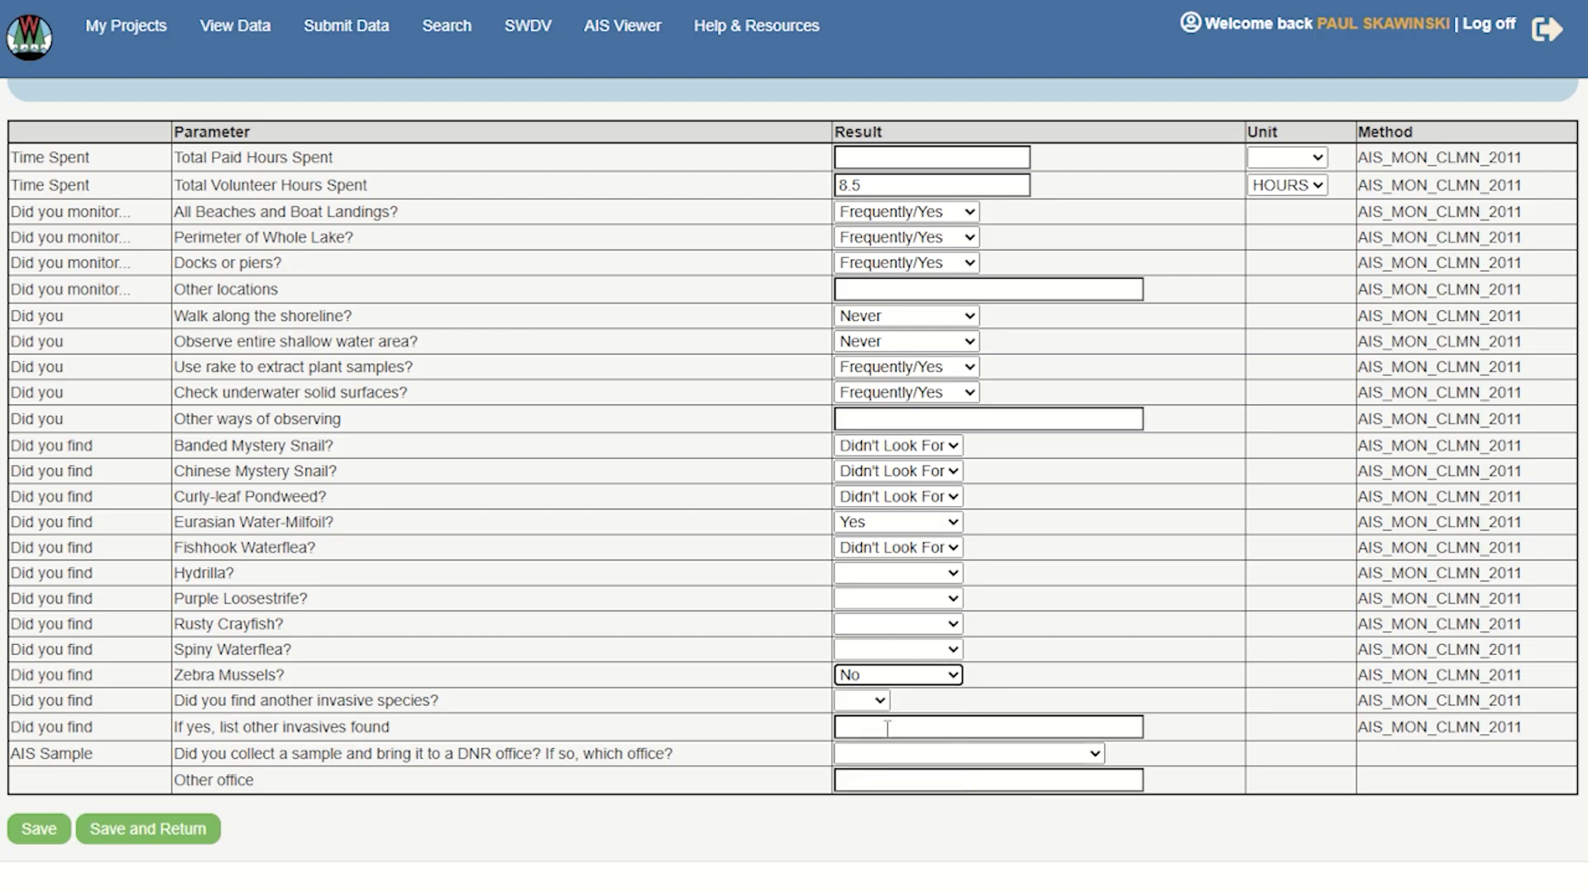
{"action": "left_click", "coordinate": [949, 582]}
{"action": "left_click", "coordinate": [934, 629]}
{"action": "left_click", "coordinate": [934, 600]}
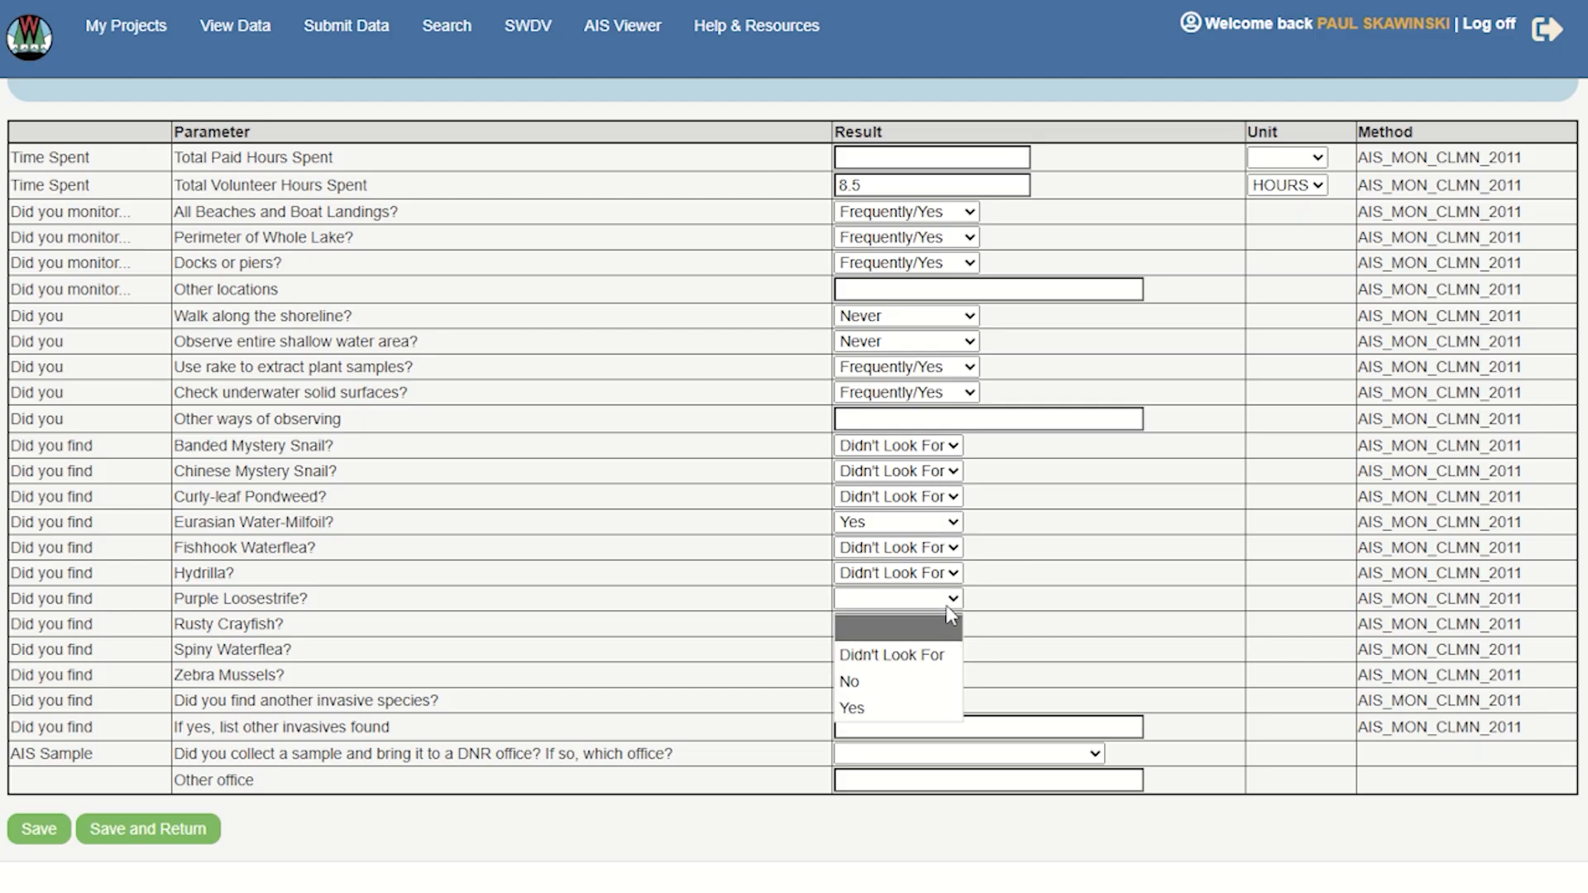
{"action": "left_click", "coordinate": [926, 653]}
{"action": "left_click", "coordinate": [922, 624]}
{"action": "left_click", "coordinate": [918, 681]}
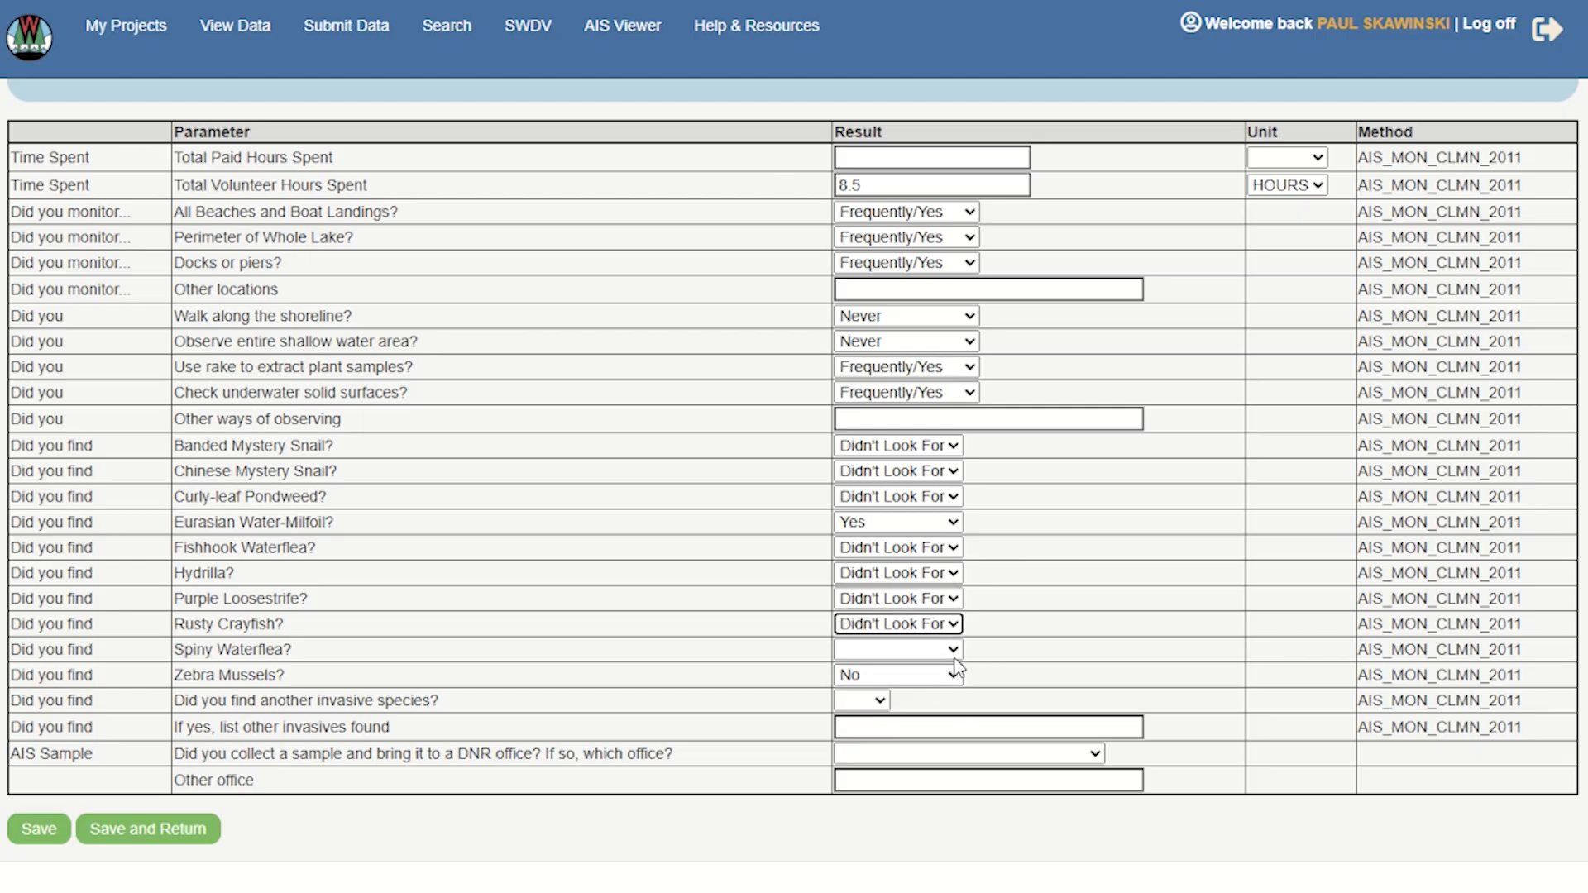
{"action": "left_click", "coordinate": [897, 650]}
{"action": "left_click", "coordinate": [881, 706]}
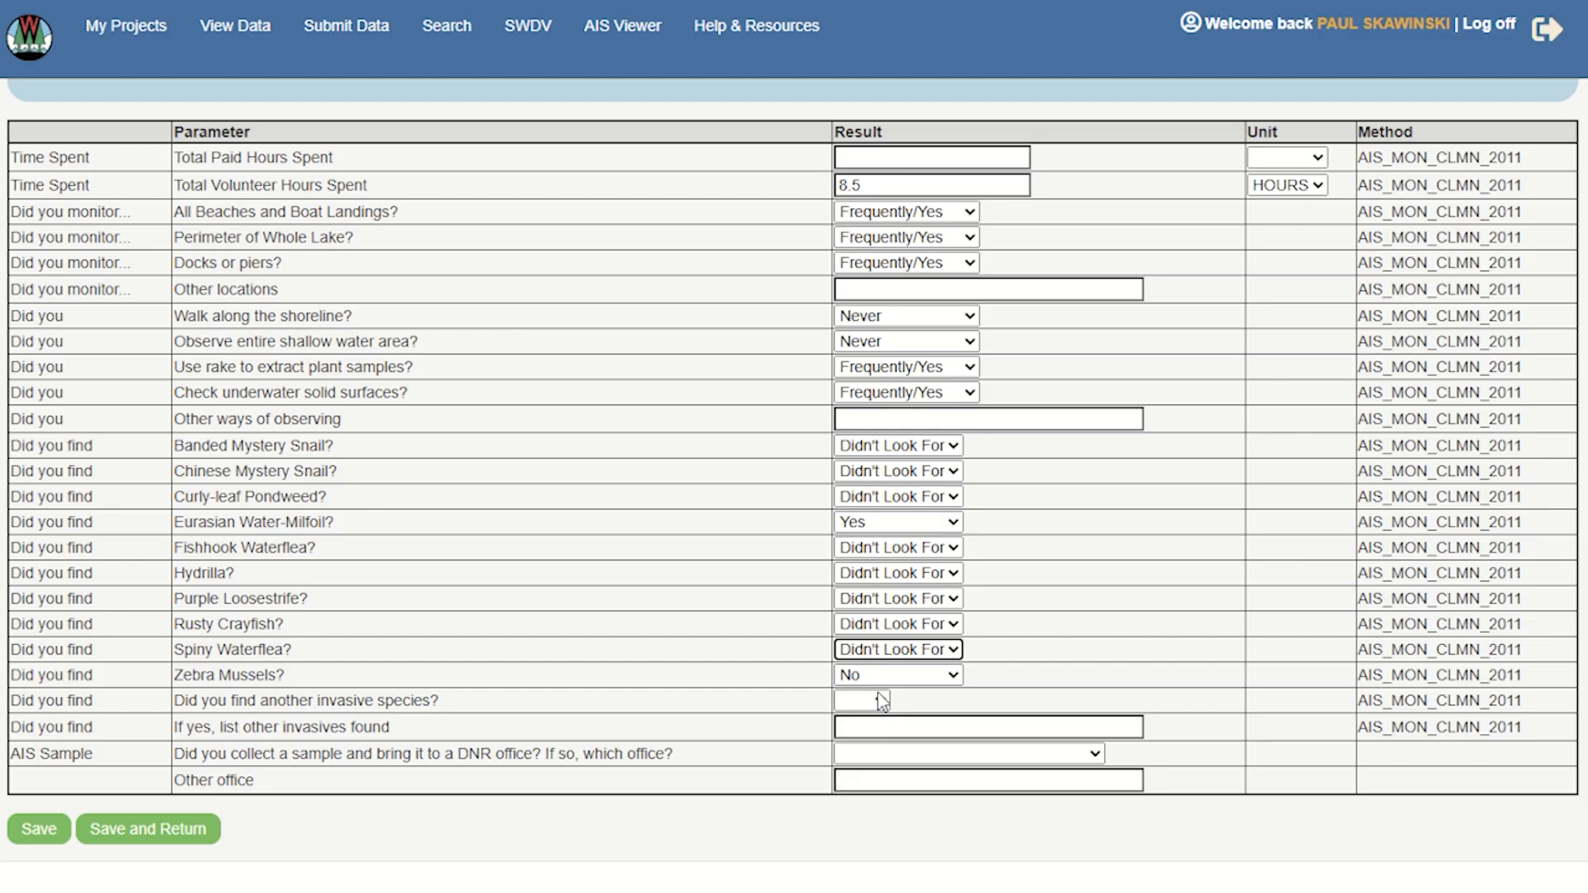
Answer 'Did not take sample to a DNR office' and enter Polk County Land and Water Resources Dept as Other office.
{"action": "left_click", "coordinate": [877, 704]}
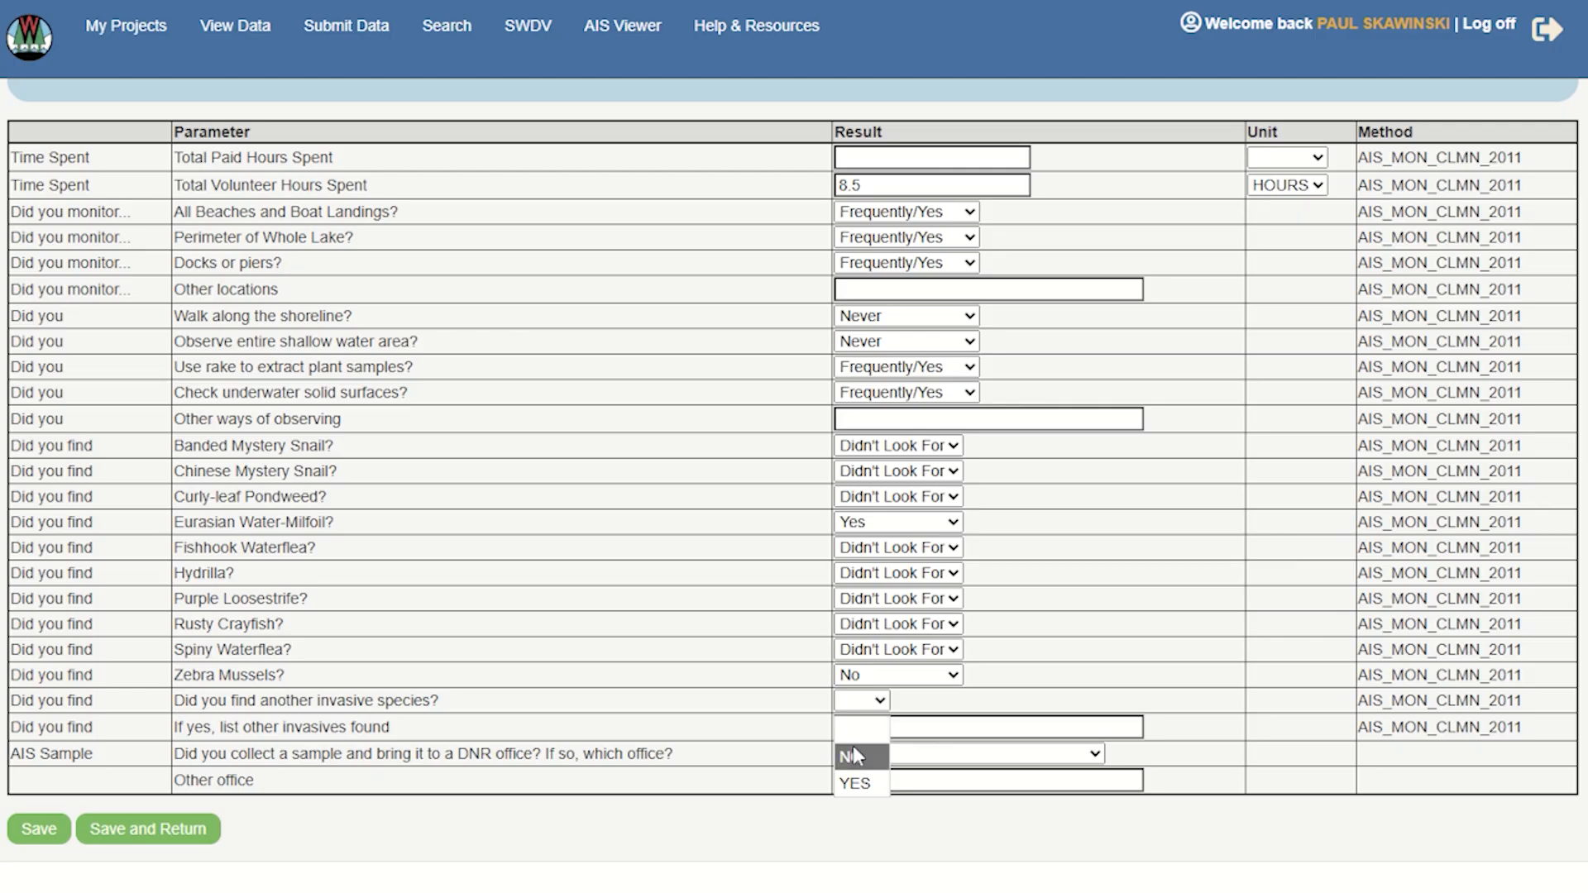
{"action": "left_click", "coordinate": [903, 720]}
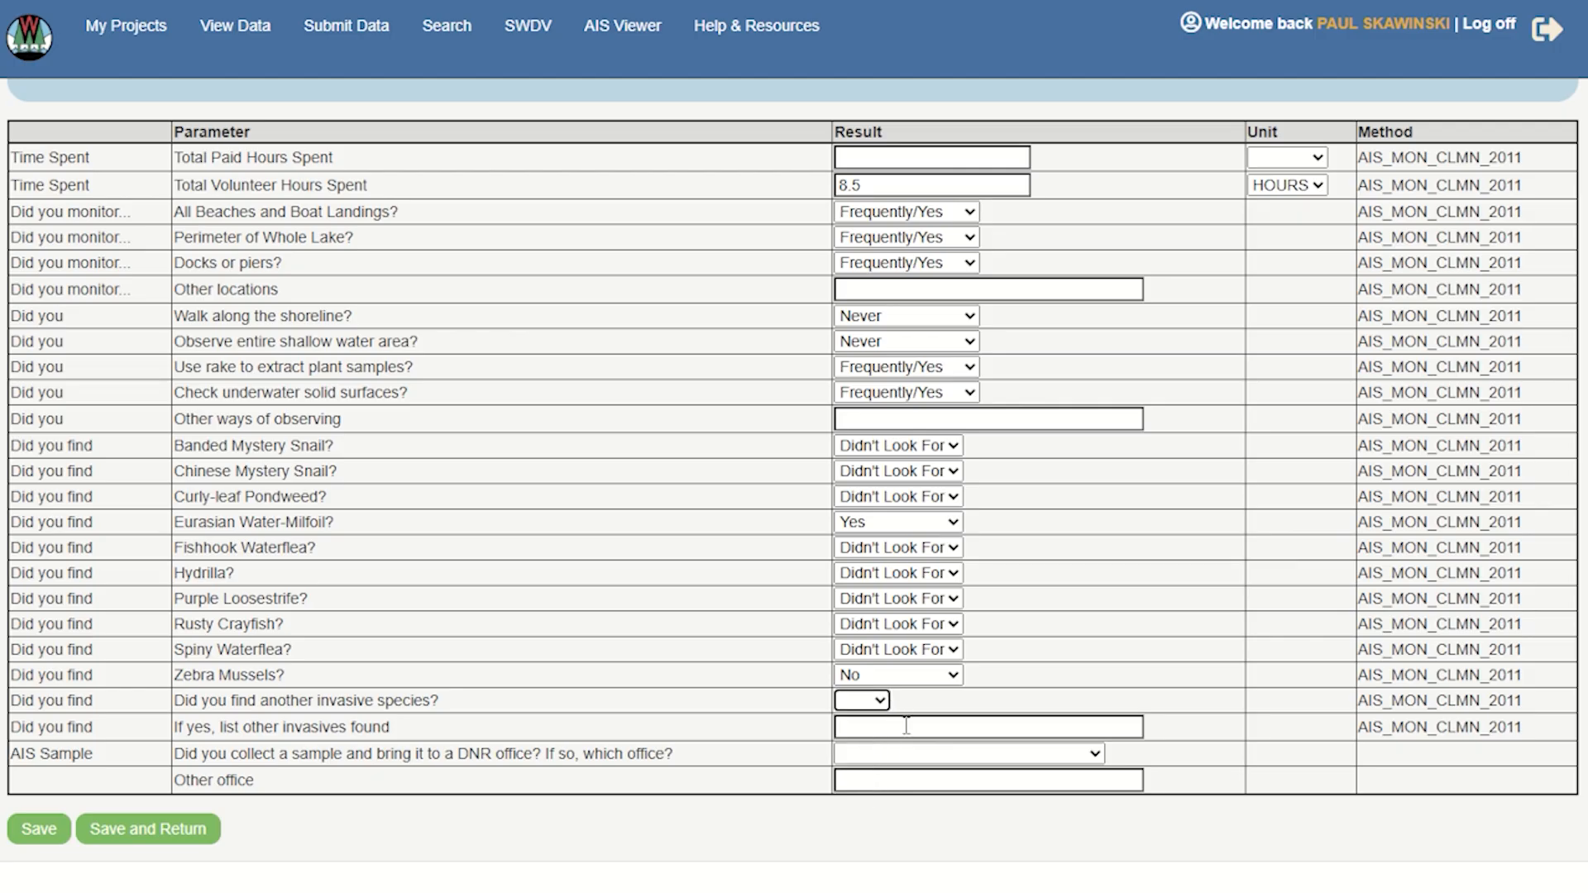
{"action": "left_click", "coordinate": [916, 726]}
{"action": "left_click", "coordinate": [984, 754]}
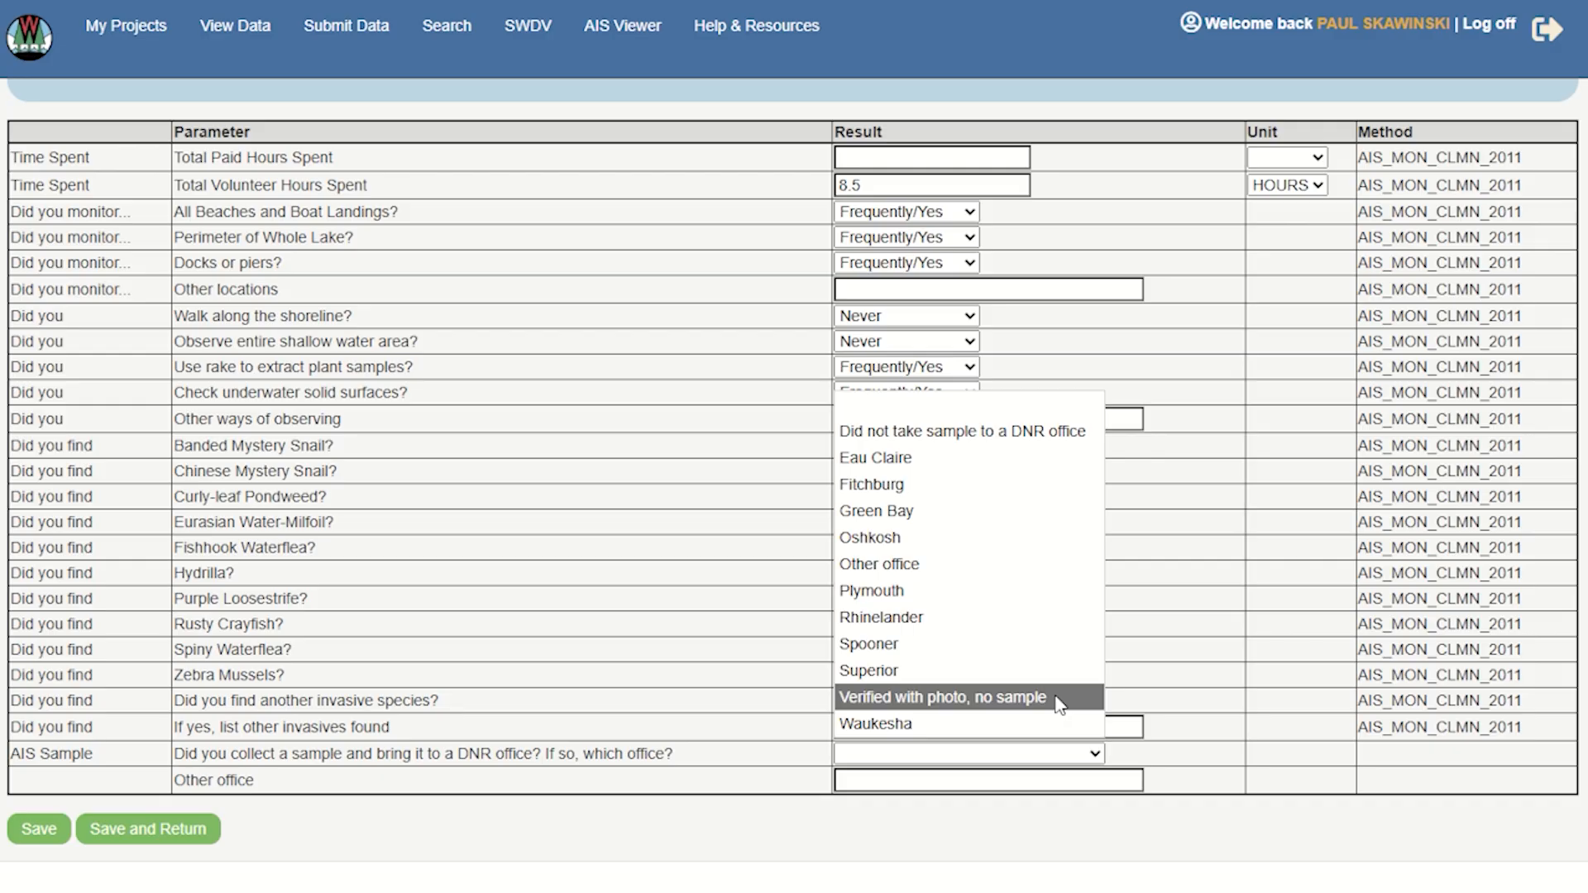
{"action": "left_click", "coordinate": [957, 430]}
{"action": "left_click", "coordinate": [914, 779]}
{"action": "type", "text": "P"}
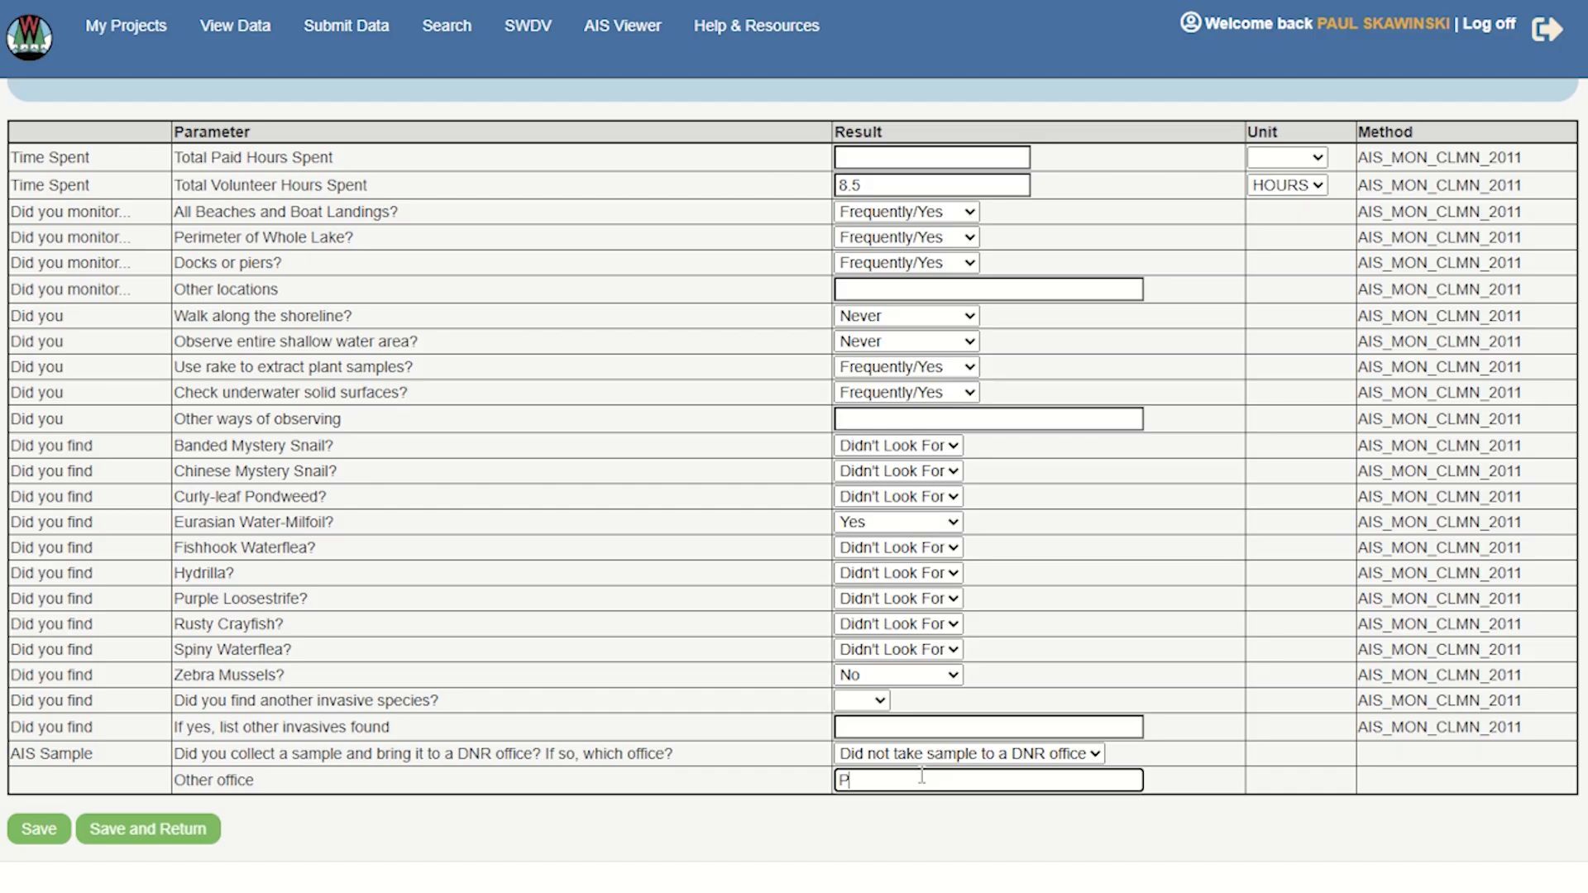
{"action": "type", "text": "olk County Land and Water Res"}
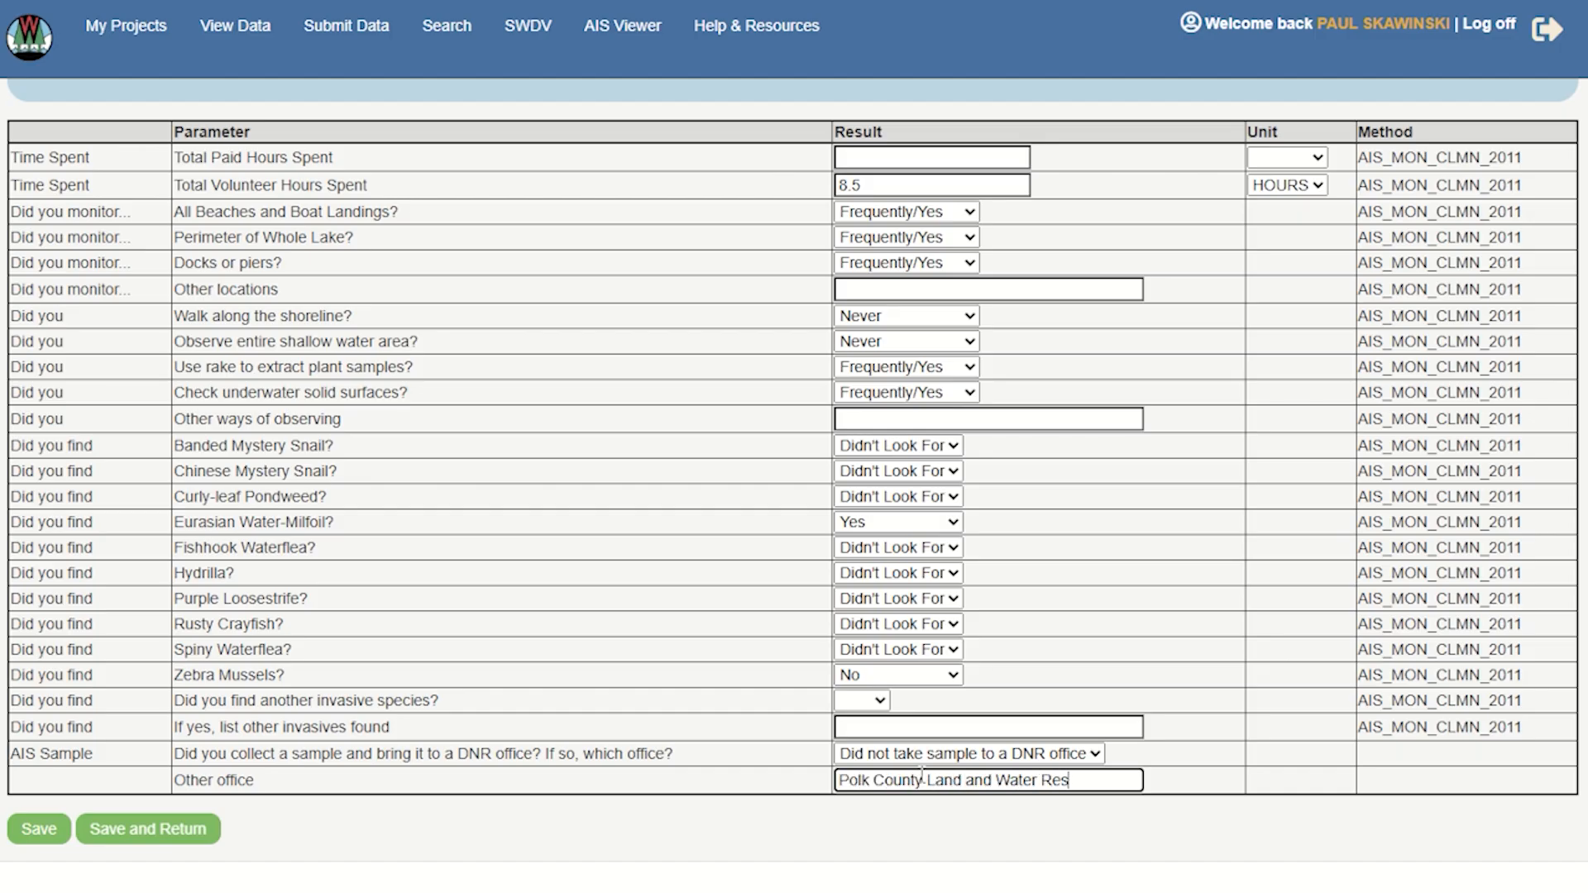
{"action": "type", "text": "ources Dept"}
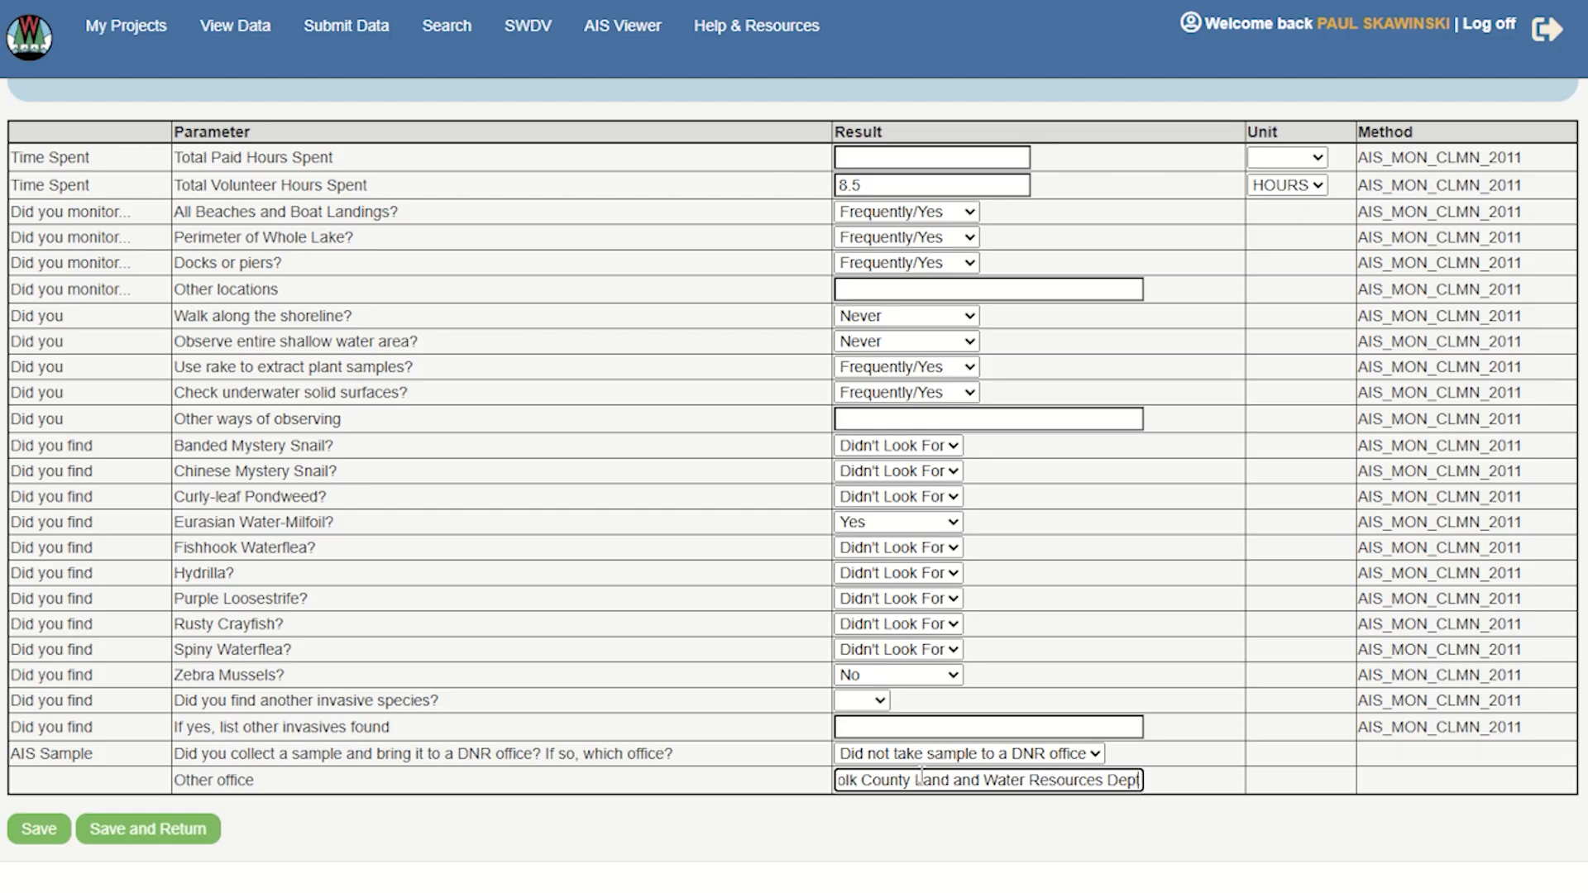
Save the form, confirm McDill Pond shows COMPLETE in View Data, and log off.
{"action": "left_click", "coordinate": [166, 845]}
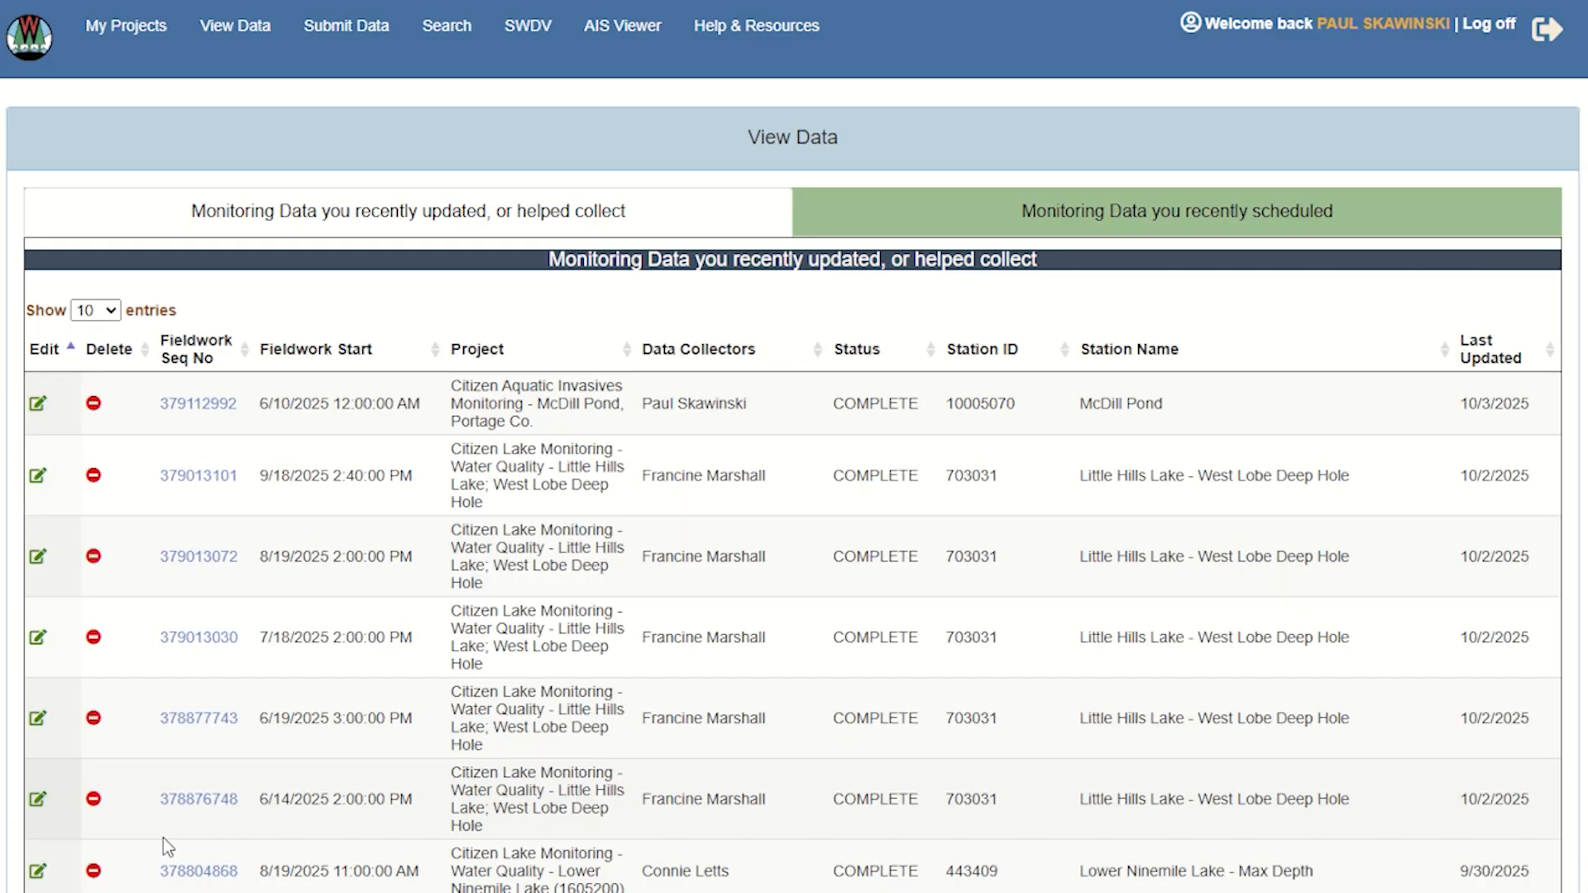
{"action": "left_click", "coordinate": [1553, 33]}
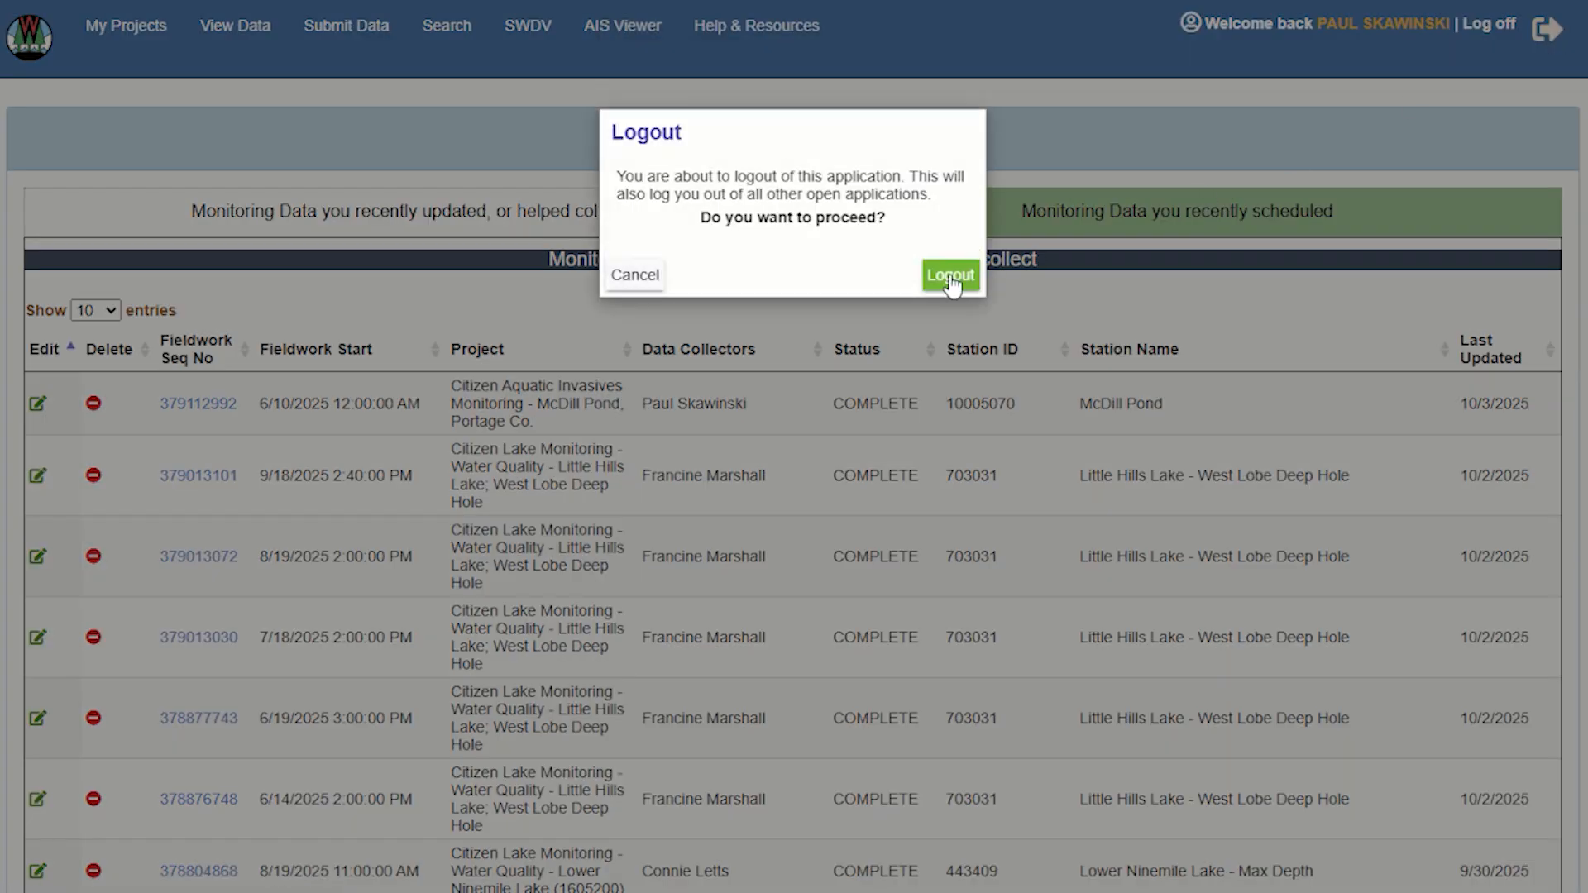